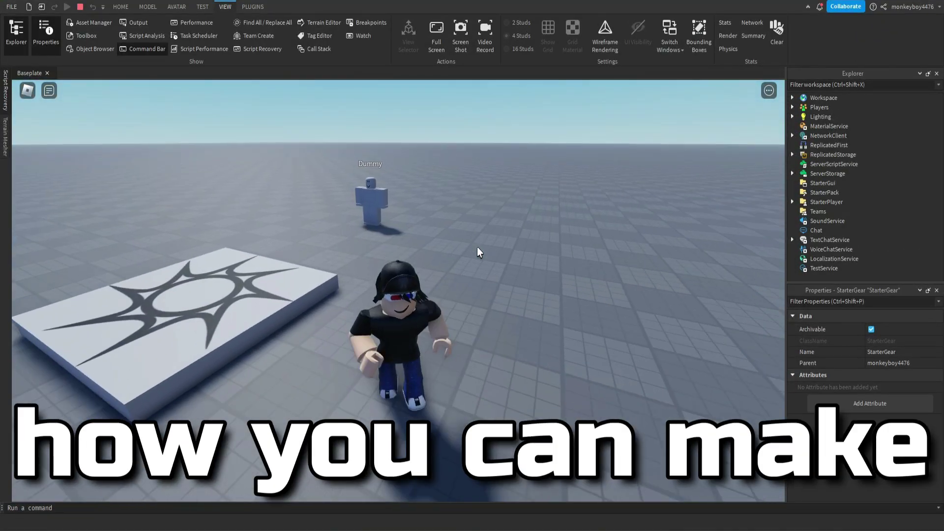
# Step: Walk the playtest character to the Dummy, interact with it and advance through its dialogue to the end
pyautogui.press('w')
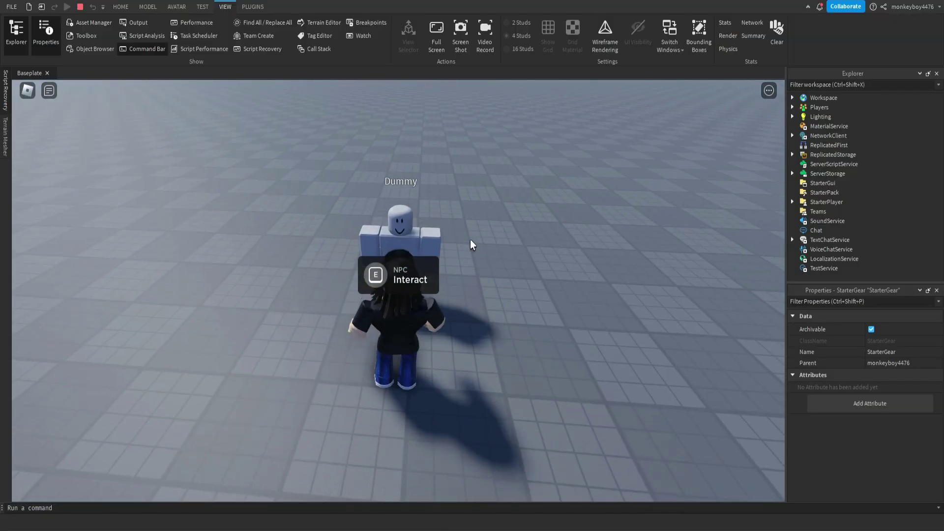
pyautogui.press('e')
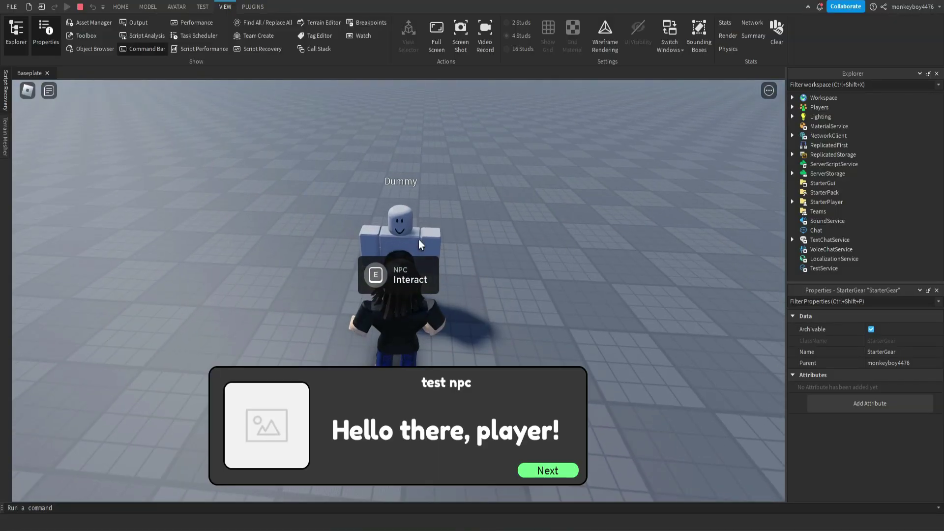
pyautogui.click(560, 476)
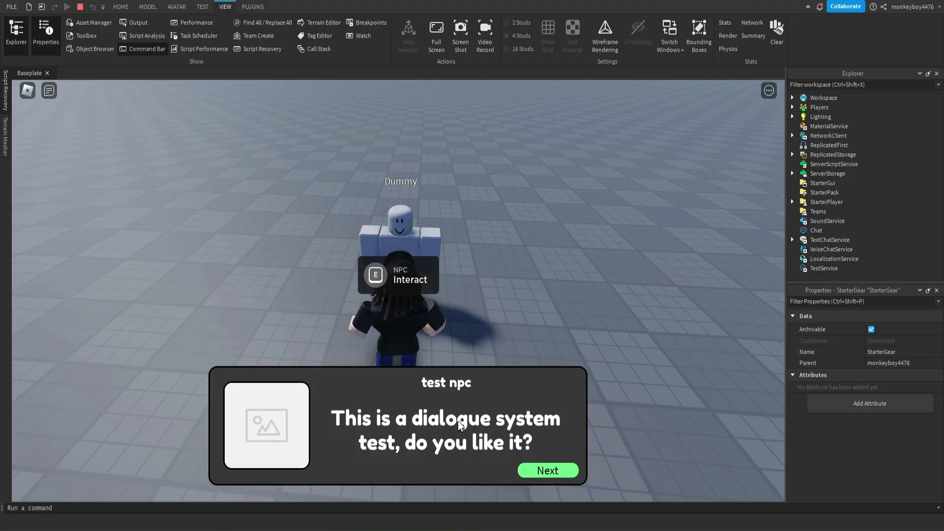
pyautogui.click(553, 472)
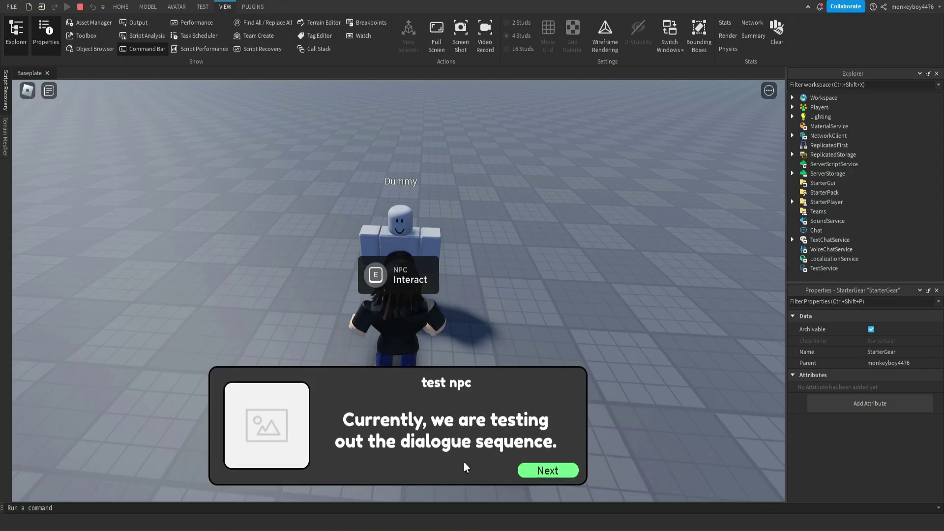
pyautogui.click(538, 475)
pyautogui.click(545, 470)
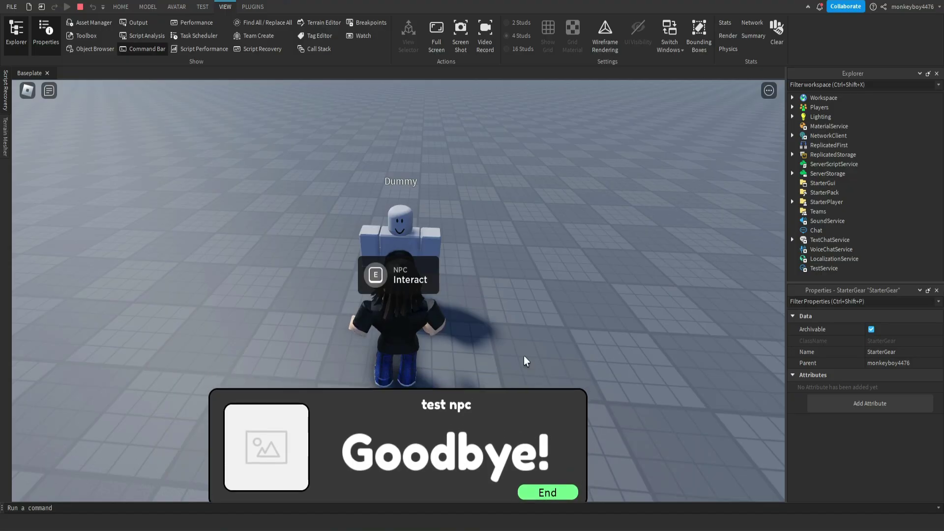
# Step: Interact with the Dummy again and advance through the repeated test npc dialogue
pyautogui.press('e')
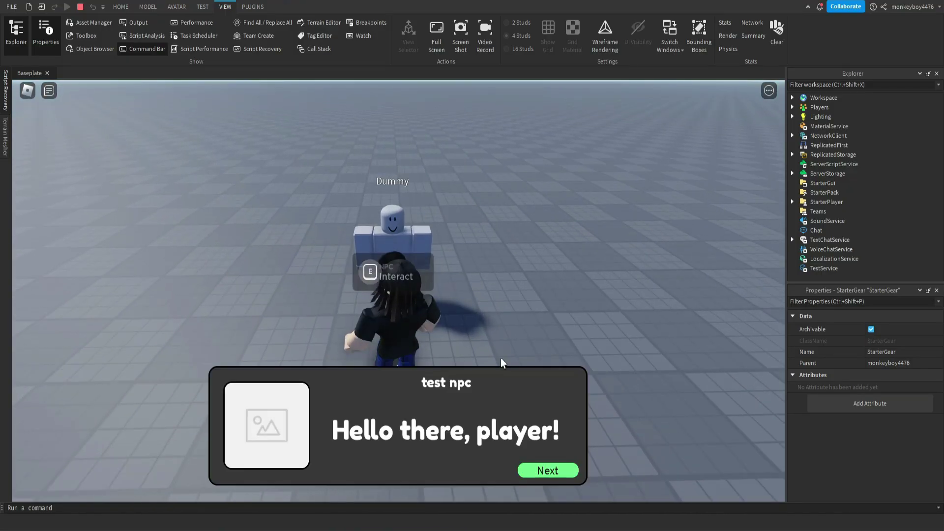
pyautogui.click(557, 480)
pyautogui.click(556, 479)
pyautogui.click(547, 484)
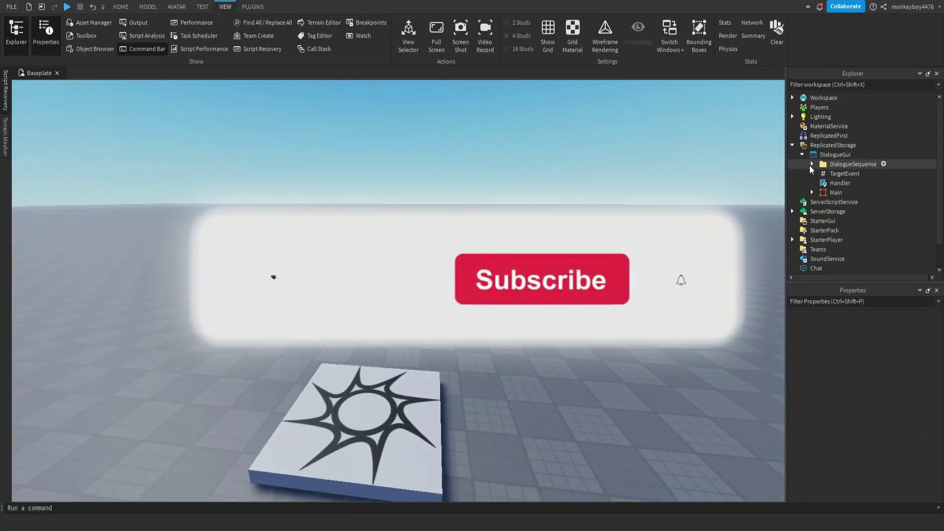
# Step: Move DialogueGui from ReplicatedStorage into StarterGui and expand its contents
pyautogui.moveTo(836, 154); pyautogui.dragTo(826, 221)
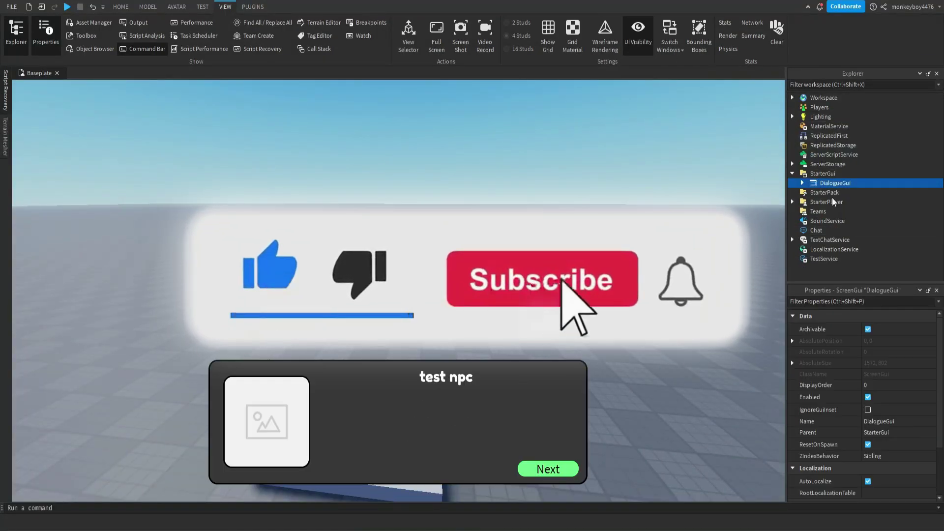
pyautogui.click(802, 183)
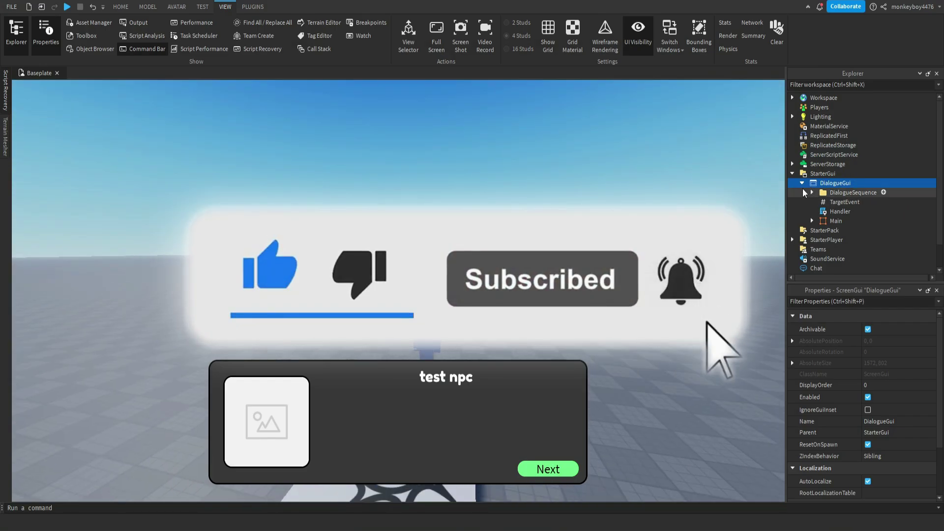
pyautogui.moveTo(763, 189); pyautogui.dragTo(774, 191, button='right')
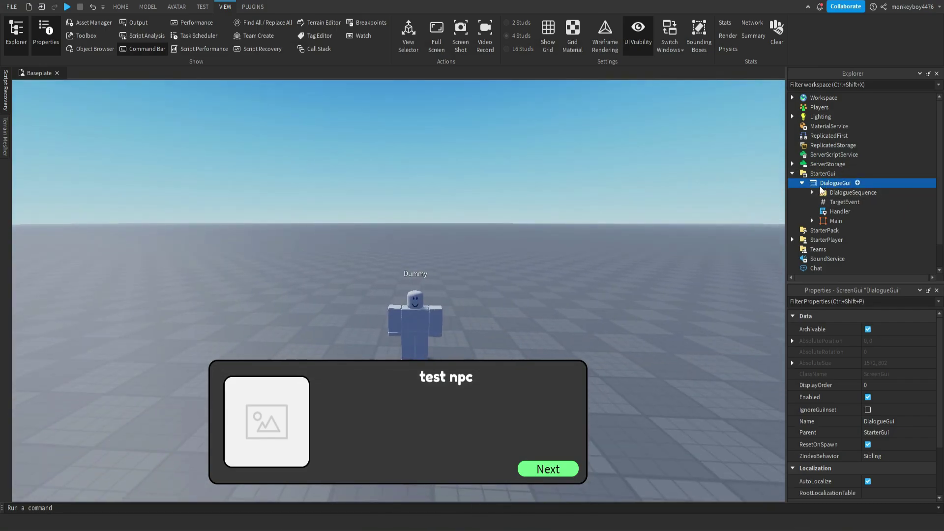
# Step: Examine DialogueGui's TargetEvent, DialogueSequence folder and Main frame, and expand Main to view its children
pyautogui.click(827, 202)
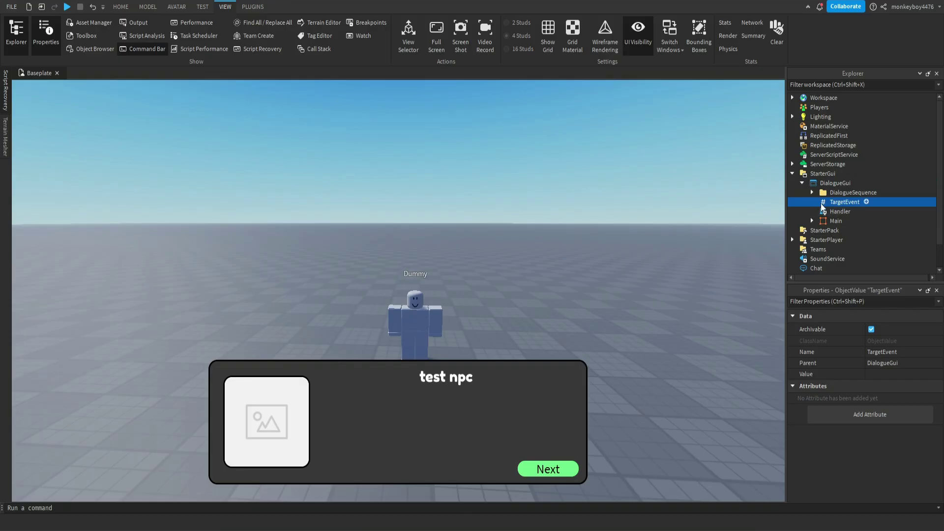
pyautogui.click(832, 221)
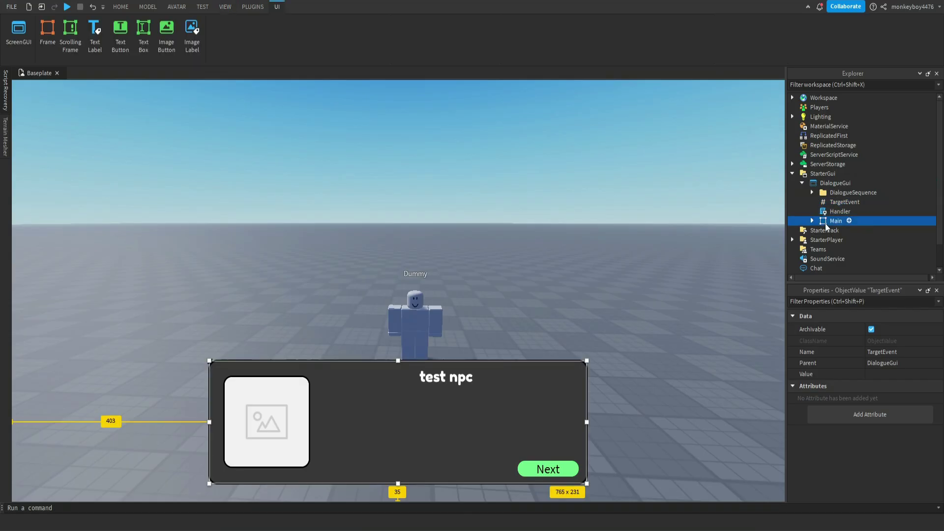
pyautogui.click(831, 194)
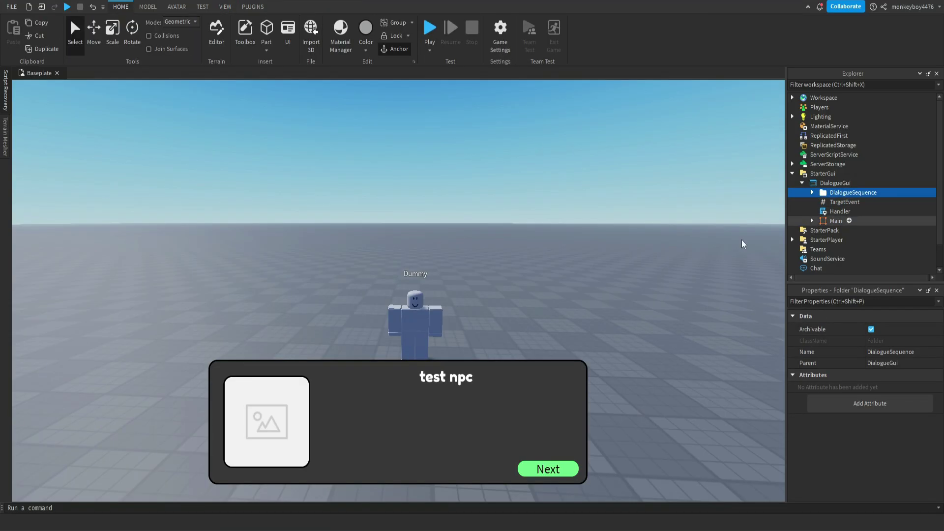
pyautogui.click(836, 221)
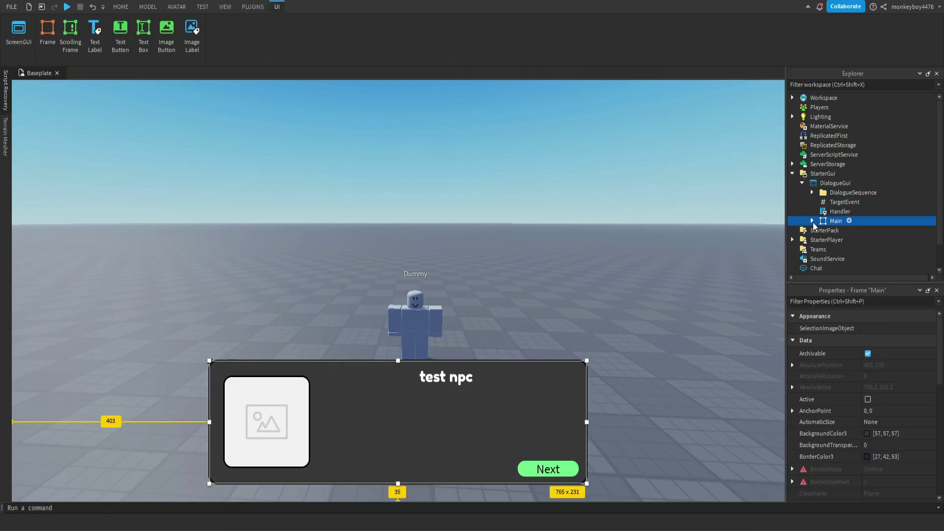
pyautogui.click(812, 221)
pyautogui.scroll(-2, 855, 178)
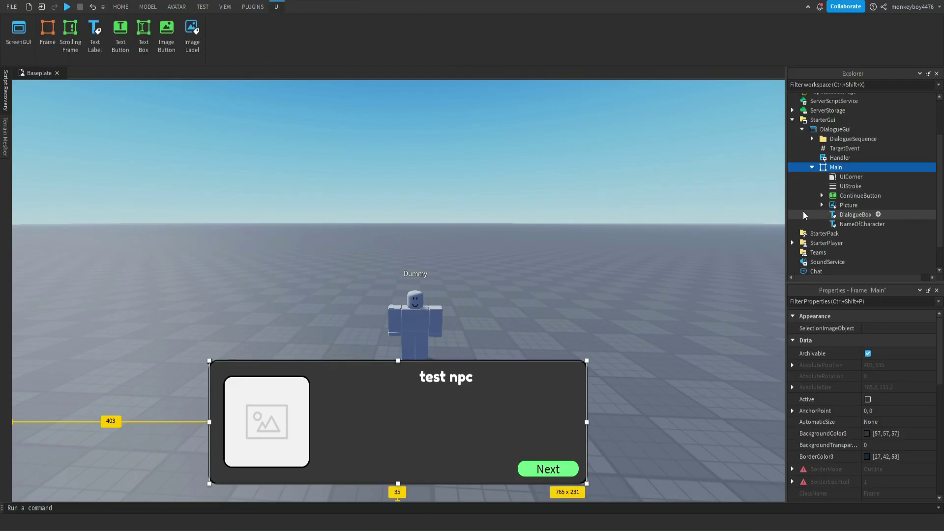
pyautogui.click(867, 436)
pyautogui.moveTo(586, 243); pyautogui.dragTo(588, 234)
pyautogui.moveTo(546, 230); pyautogui.dragTo(558, 198)
pyautogui.click(575, 357)
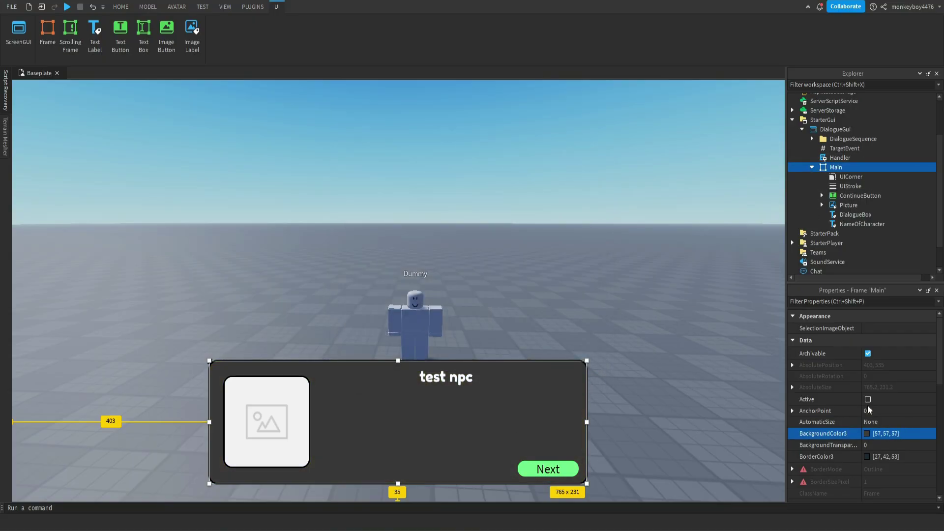
# Step: Duplicate Main's UIStroke into ContinueButton and set the copy's ApplyStrokeMode to Border
pyautogui.click(841, 190)
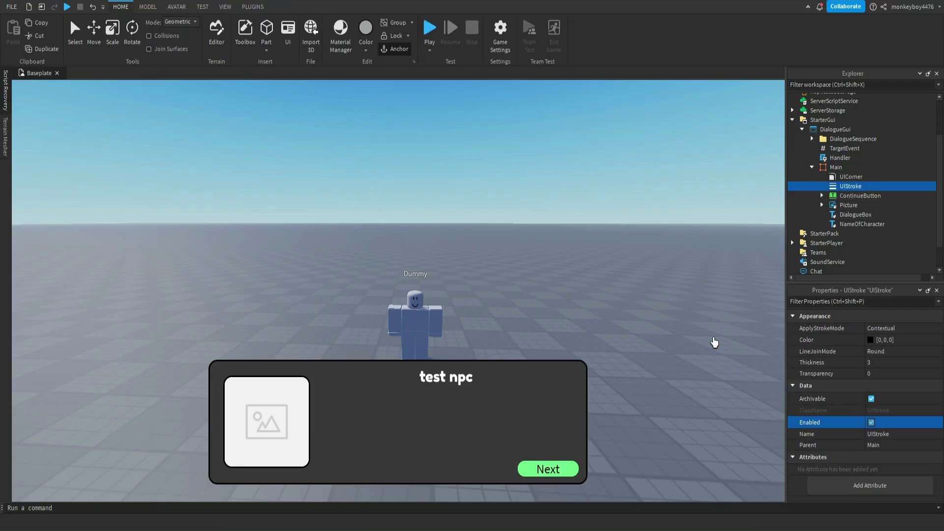
pyautogui.click(556, 470)
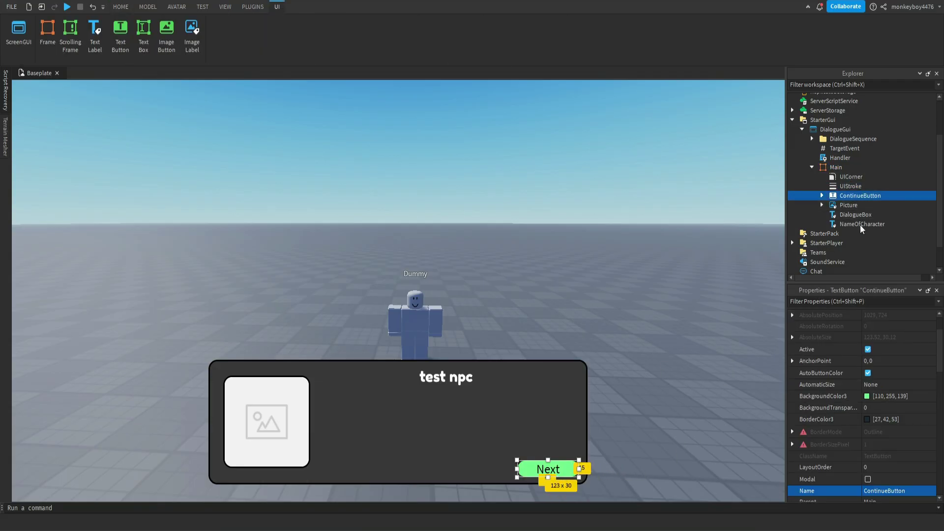
pyautogui.click(845, 186)
pyautogui.hotkey('ctrl', 'd')
pyautogui.moveTo(843, 195); pyautogui.dragTo(860, 205)
pyautogui.click(882, 330)
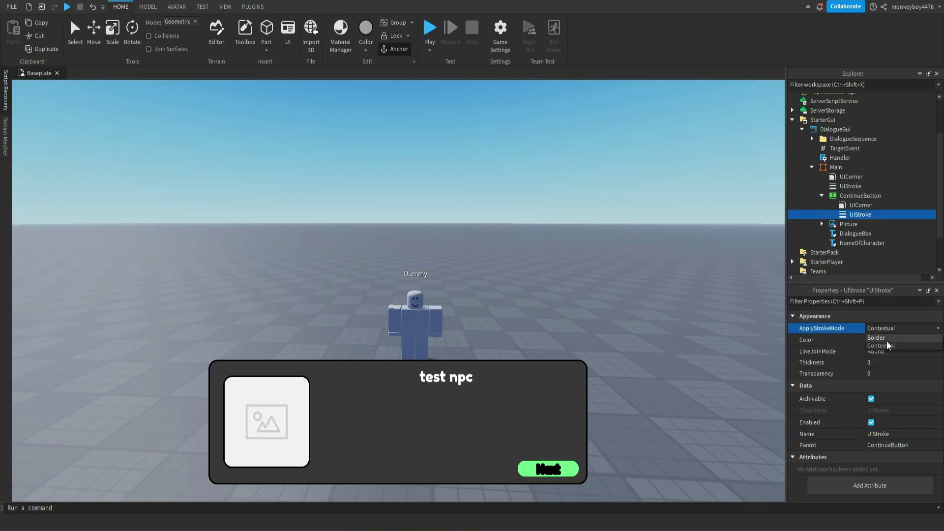
pyautogui.click(885, 337)
pyautogui.moveTo(713, 291); pyautogui.dragTo(686, 271, button='right')
# Step: Examine the Picture label's Image property and take a close look at the Dummy's face
pyautogui.click(847, 224)
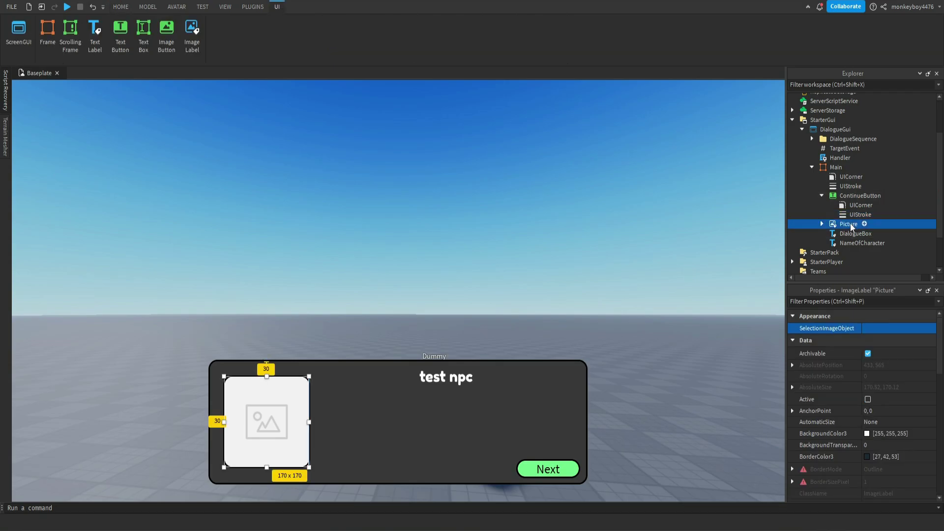
pyautogui.scroll(-8, 860, 388)
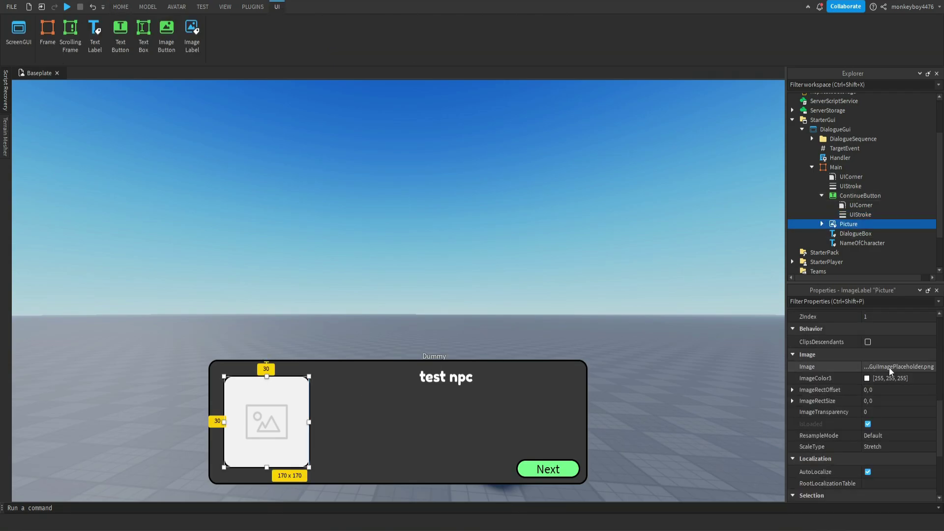
pyautogui.moveTo(503, 290); pyautogui.dragTo(504, 290, button='right')
pyautogui.scroll(5, 432, 297)
pyautogui.moveTo(432, 297); pyautogui.dragTo(432, 297, button='right')
pyautogui.scroll(-2, 432, 297)
pyautogui.scroll(2, 432, 298)
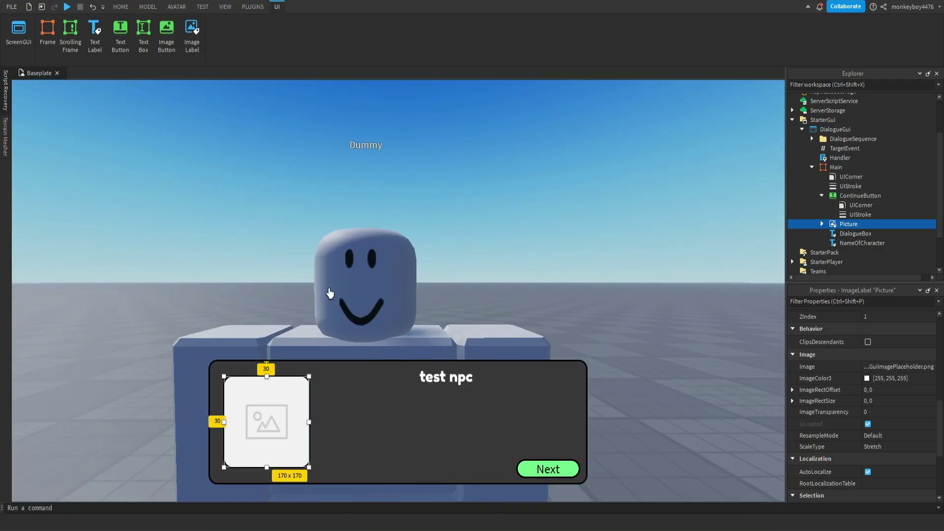
pyautogui.scroll(-2, 484, 290)
# Step: Try the sample text "ioqhfwhjgoiwehgoiwhigoweg" in the DialogueBox label and undo the text change
pyautogui.click(848, 234)
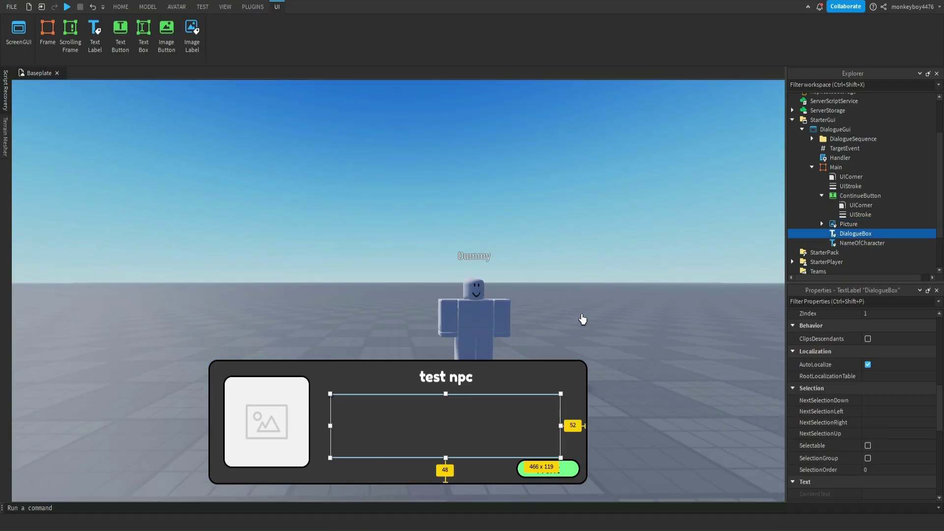
pyautogui.scroll(-5, 885, 314)
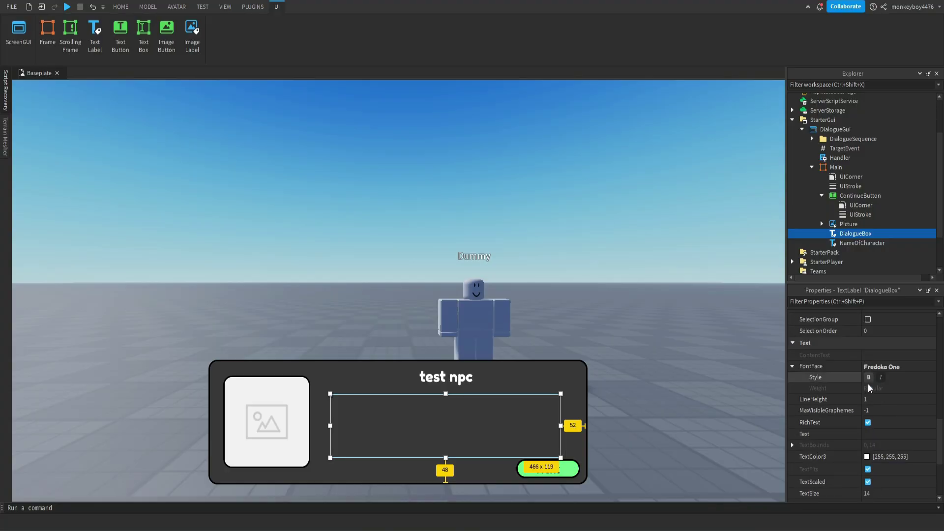
pyautogui.click(887, 435)
pyautogui.write('ioqhfwhjgoiwehgoiwhigoweg')
pyautogui.press('Return')
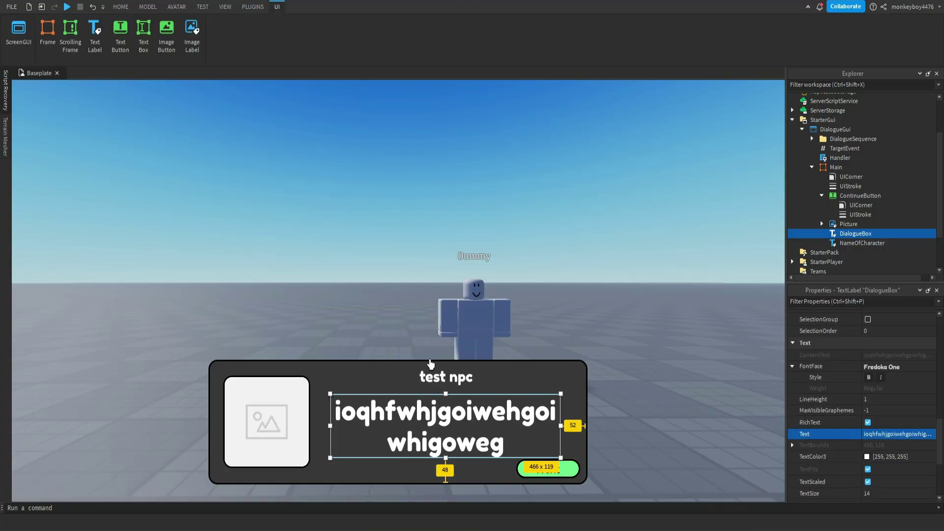
pyautogui.hotkey('ctrl', 'z')
# Step: Select the NameOfCharacter label in the dialogue frame and view its text properties
pyautogui.click(455, 384)
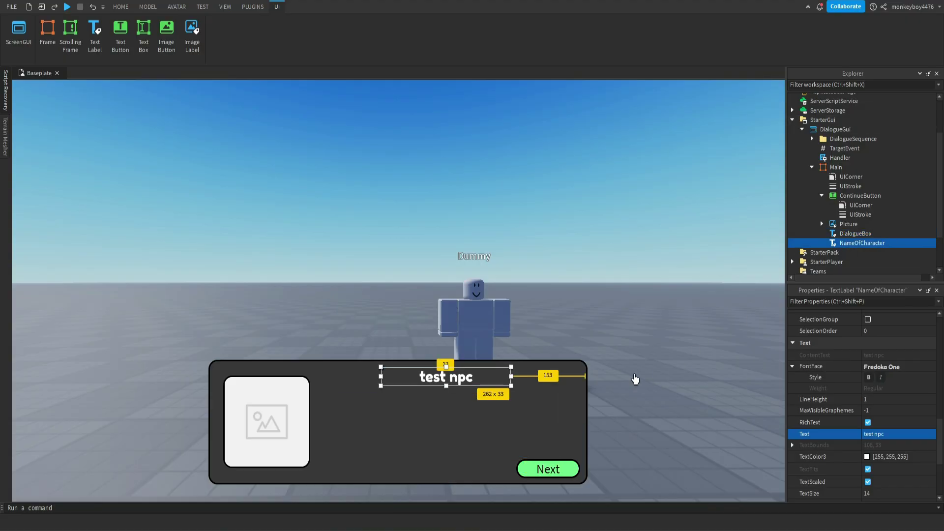
pyautogui.moveTo(615, 312); pyautogui.dragTo(616, 315, button='right')
pyautogui.moveTo(621, 236); pyautogui.dragTo(620, 236, button='right')
pyautogui.press('s')
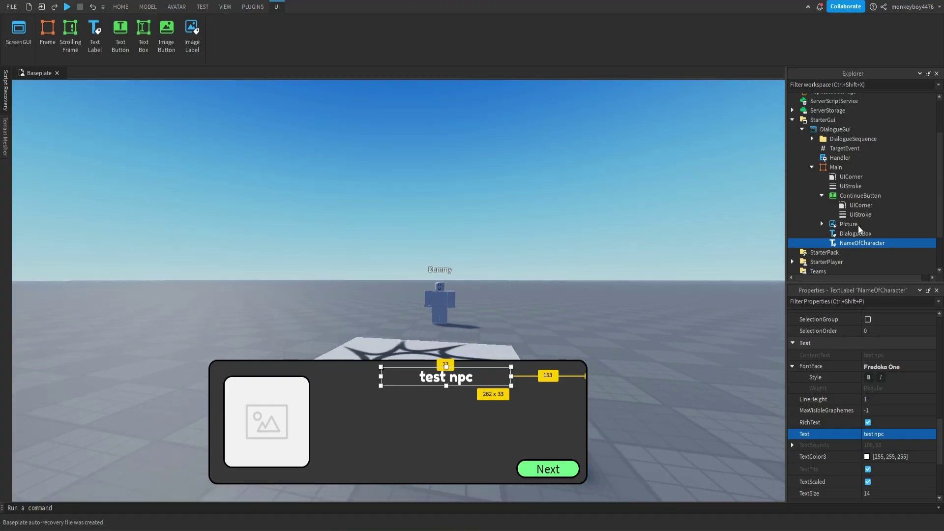
# Step: Review ContinueButton, Picture and Main's UICorner, collapsing the ContinueButton and Main branches
pyautogui.click(829, 197)
pyautogui.doubleClick(830, 197)
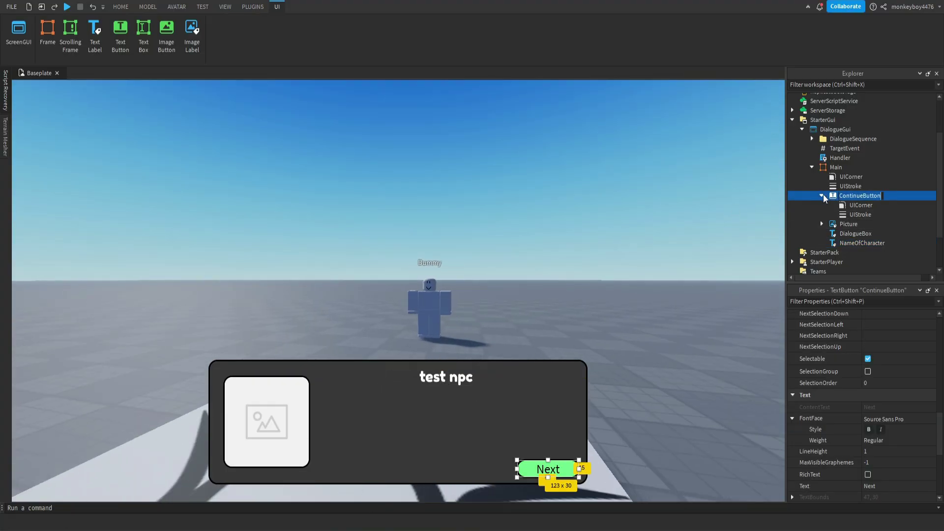
pyautogui.click(822, 196)
pyautogui.click(824, 205)
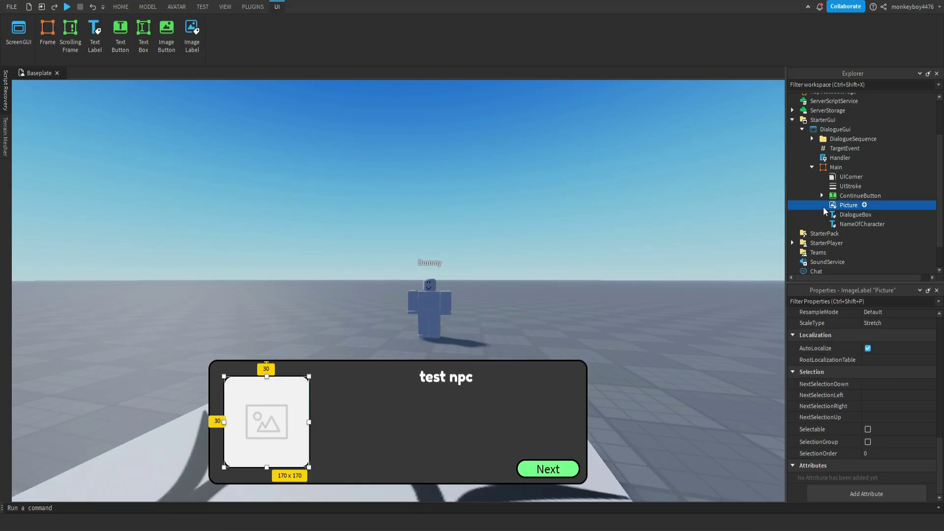
pyautogui.doubleClick(826, 206)
pyautogui.click(825, 206)
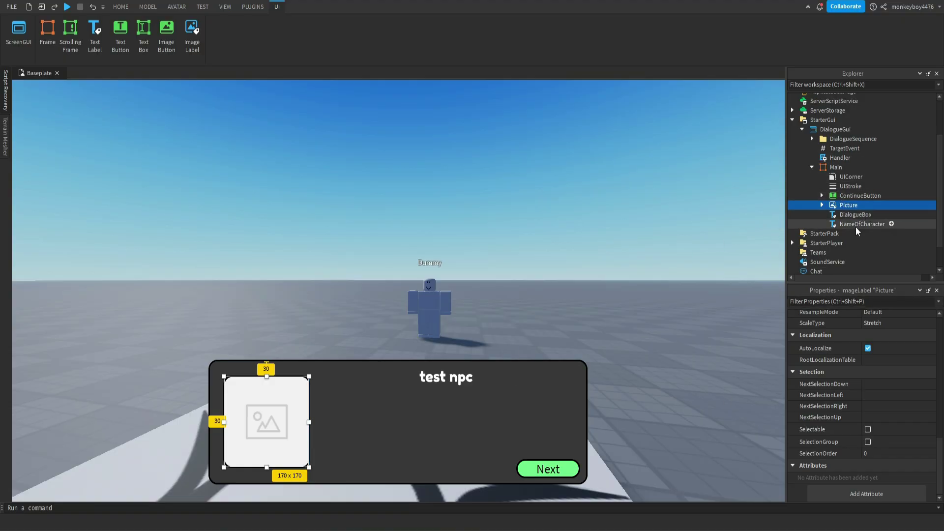
pyautogui.click(830, 168)
pyautogui.click(826, 176)
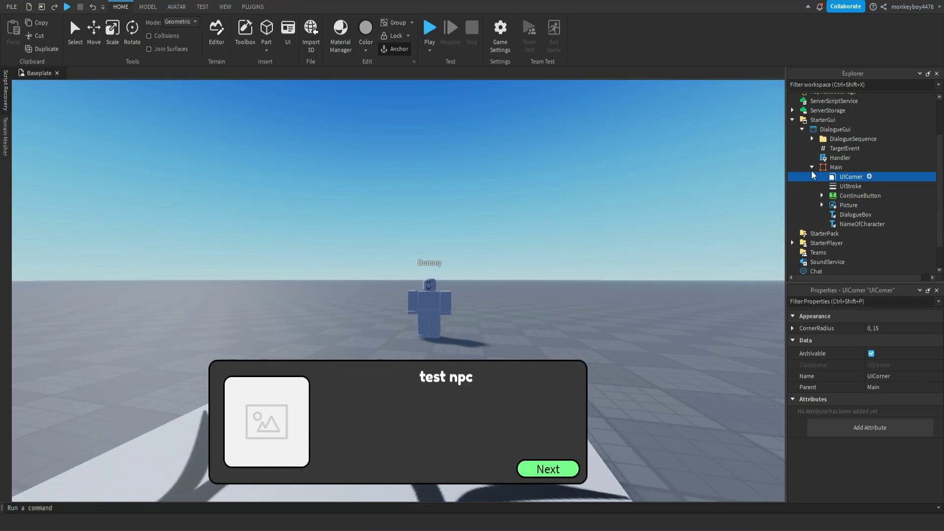
pyautogui.click(812, 167)
# Step: Open the Handler script and highlight the UDim2 position values in its tween call on line 23
pyautogui.click(829, 183)
pyautogui.doubleClick(830, 184)
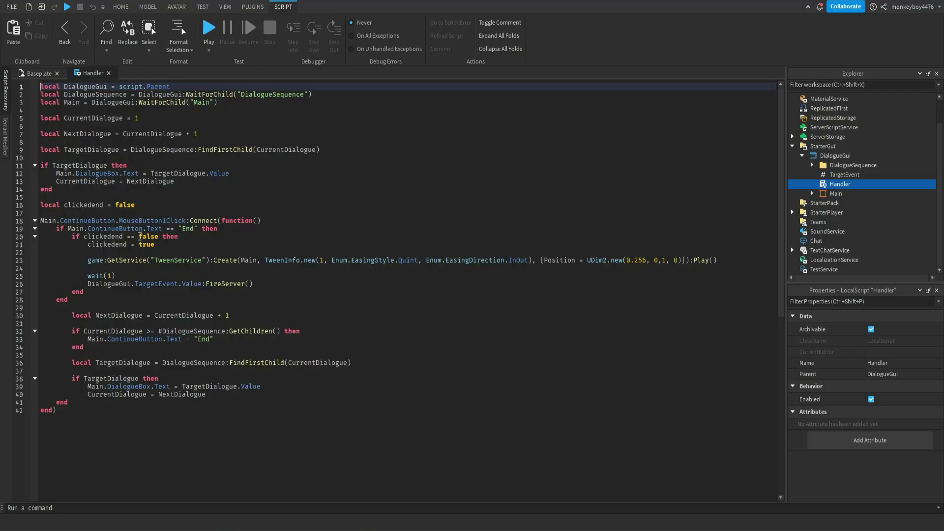
pyautogui.click(39, 73)
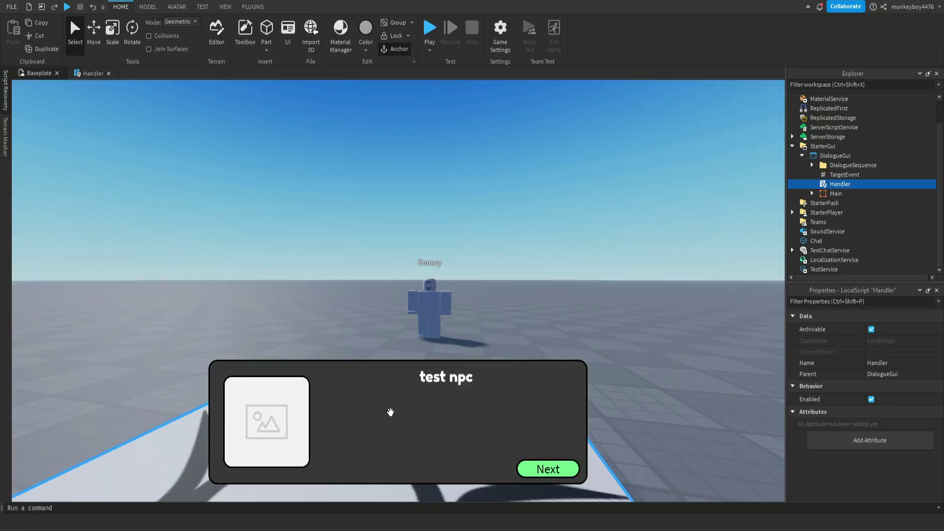
pyautogui.click(92, 74)
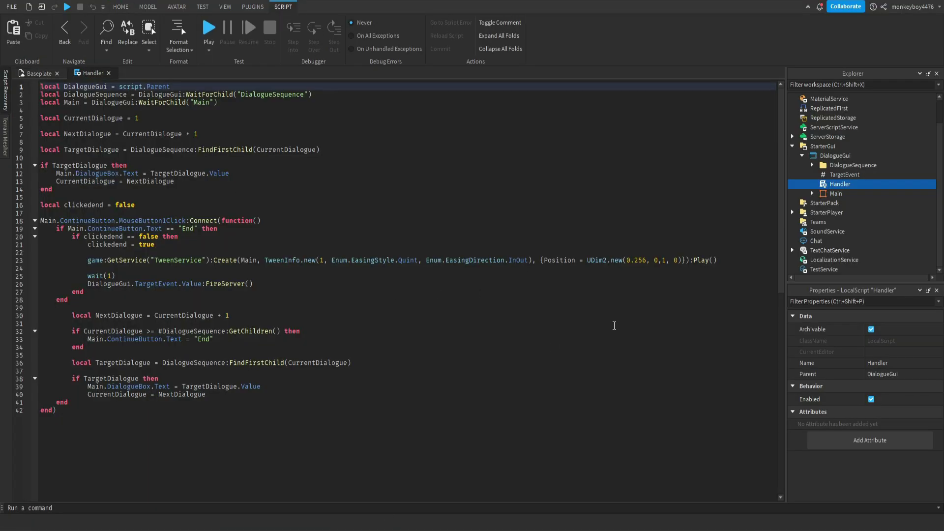
pyautogui.moveTo(629, 260); pyautogui.dragTo(678, 261)
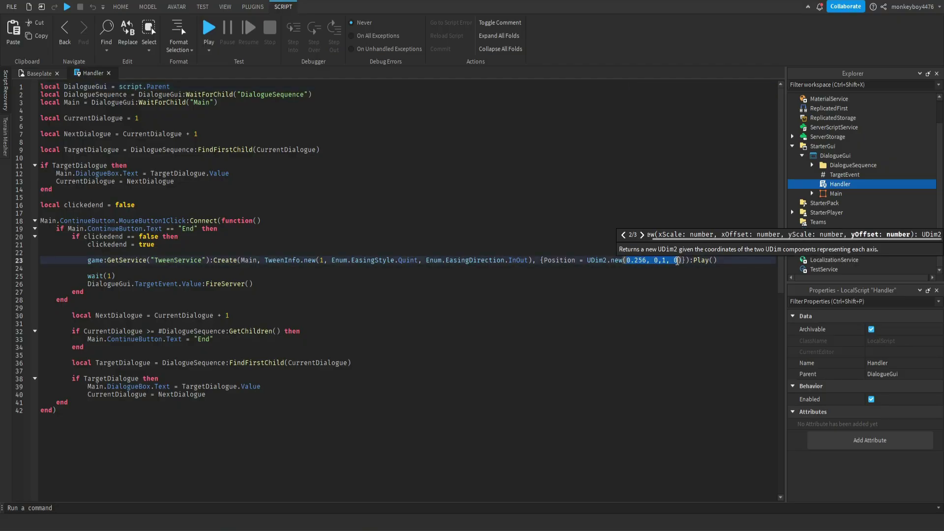
# Step: Highlight the TweenInfo duration and easing style arguments, followed by the whole TweenService call on line 23 of the Handler script
pyautogui.click(669, 276)
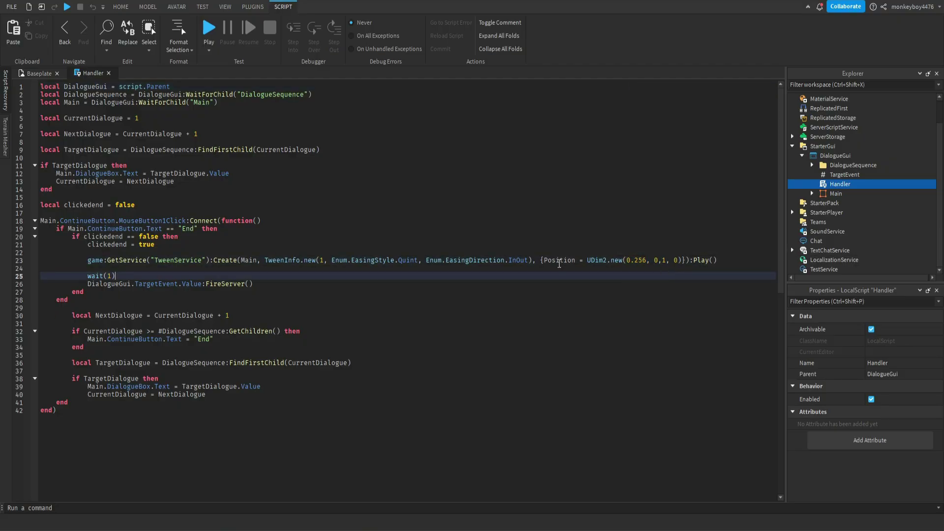
pyautogui.doubleClick(322, 259)
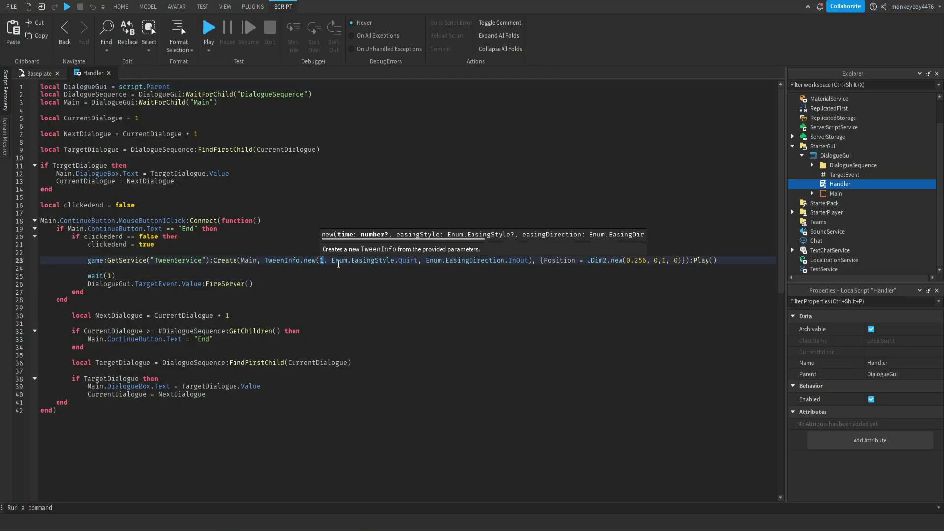
pyautogui.moveTo(422, 262); pyautogui.dragTo(324, 260)
pyautogui.click(409, 324)
pyautogui.moveTo(87, 260); pyautogui.dragTo(757, 259)
pyautogui.click(712, 284)
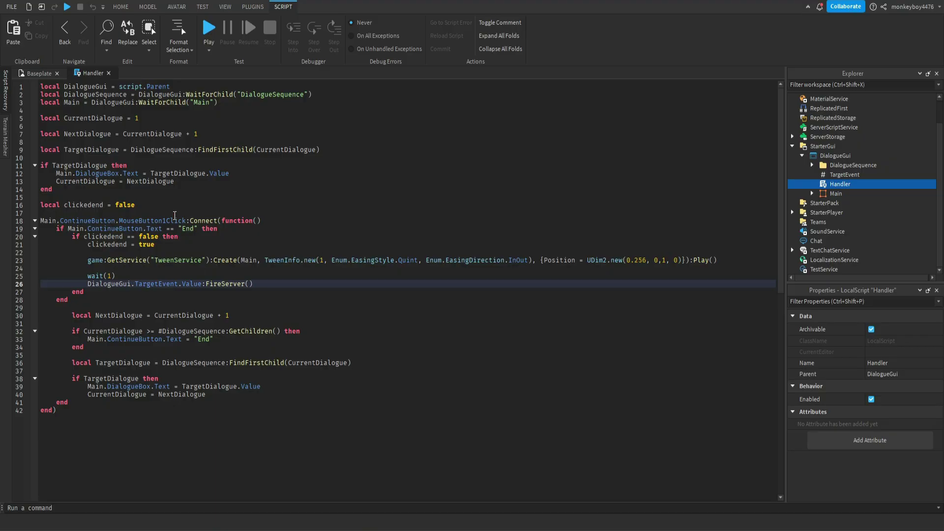
# Step: Highlight the "End" text assigned to ContinueButton on line 33, and close the Handler script
pyautogui.scroll(-4, 172, 190)
pyautogui.scroll(4, 178, 161)
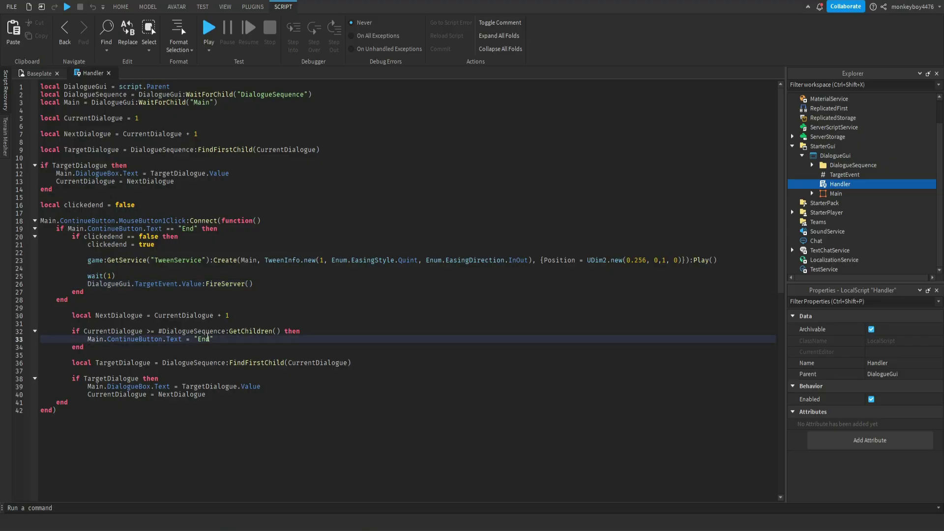
pyautogui.doubleClick(203, 339)
pyautogui.click(108, 73)
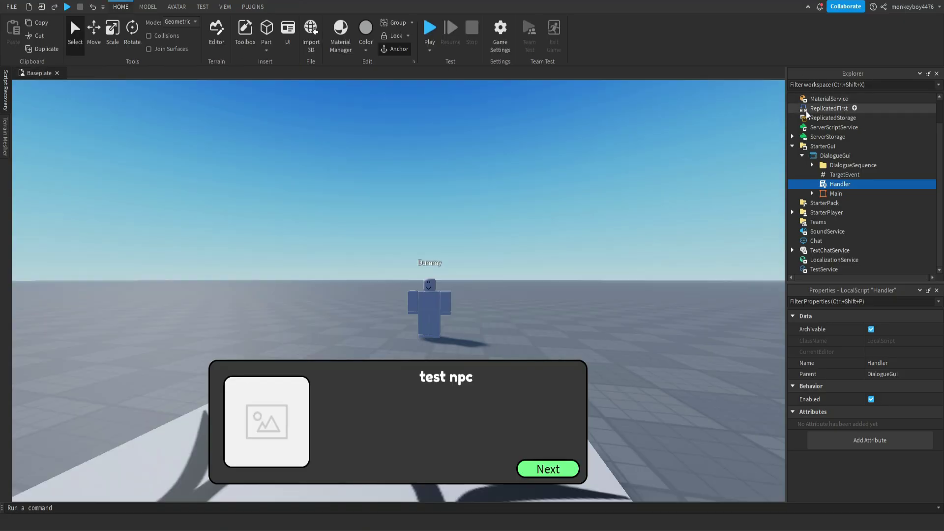
# Step: Expand the DialogueSequence folder and review the text stored in string values 1 through 4
pyautogui.click(812, 165)
pyautogui.click(830, 167)
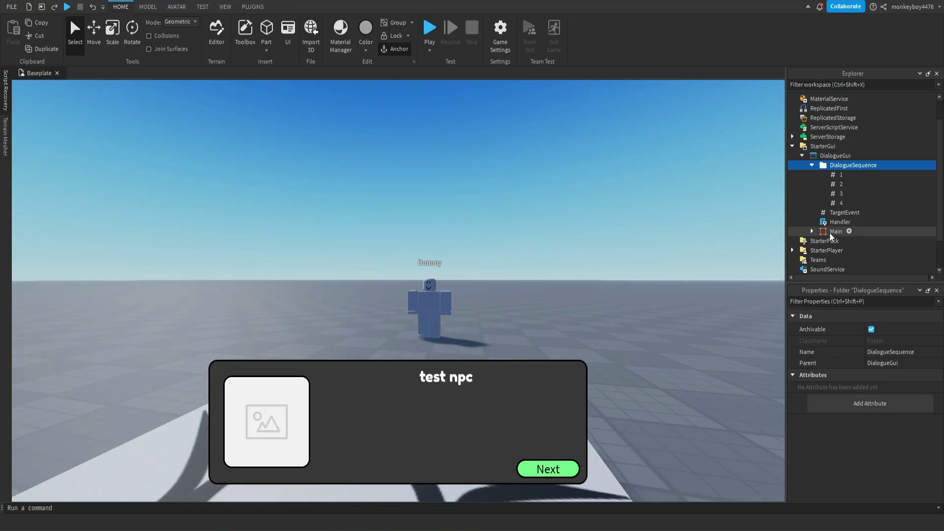
pyautogui.click(838, 175)
pyautogui.click(841, 185)
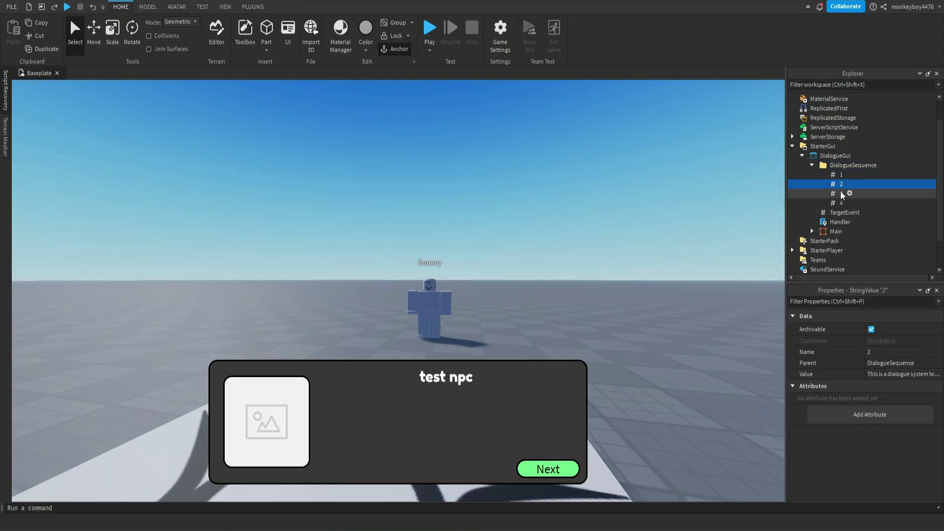
pyautogui.click(840, 193)
pyautogui.click(841, 203)
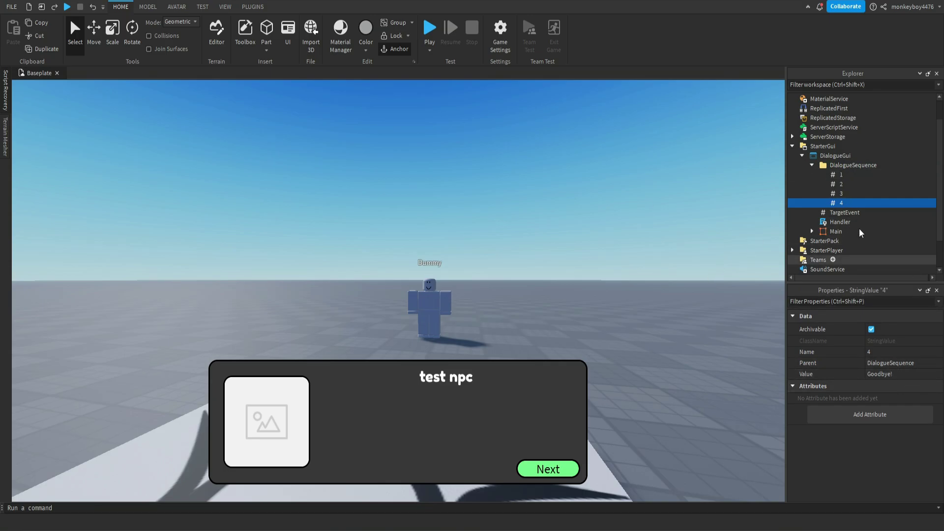
# Step: Duplicate string value 4 in the DialogueSequence folder and rename the copy to 5
pyautogui.hotkey('ctrl', 'd')
pyautogui.click(900, 351)
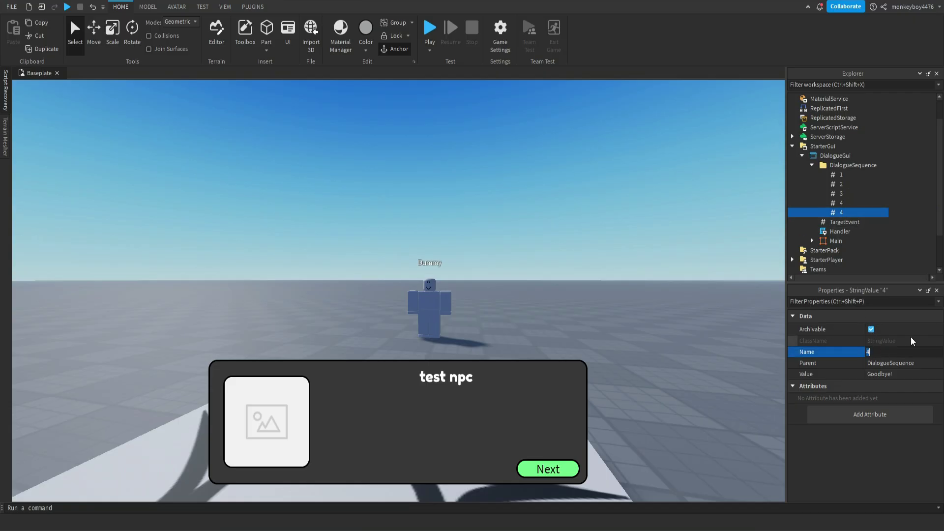
pyautogui.write('5')
pyautogui.press('Return')
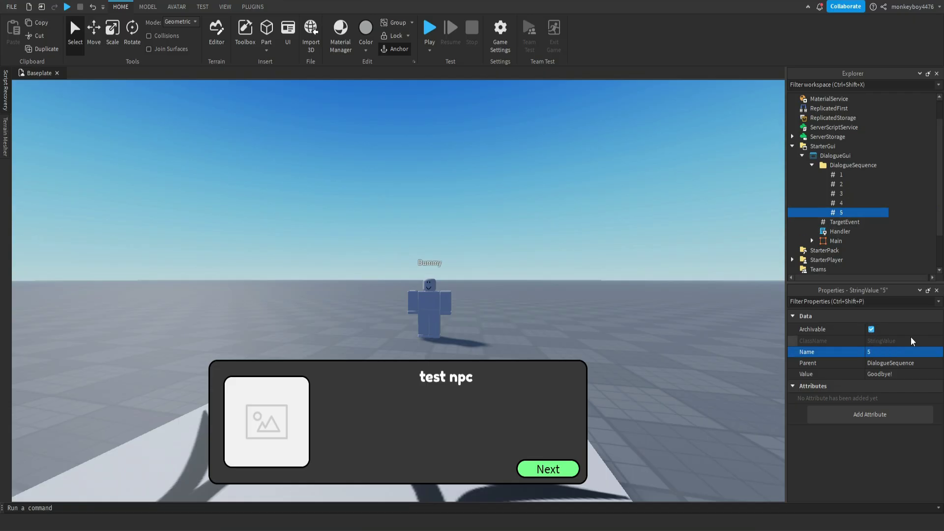
# Step: Set the Value of string value 4 in DialogueSequence to "this is the fourth dialogue"
pyautogui.click(839, 203)
pyautogui.click(881, 373)
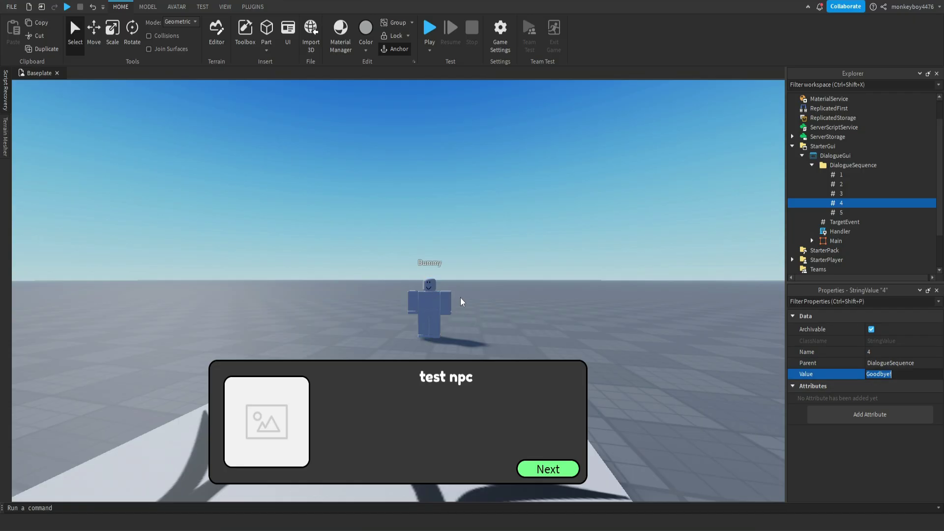
pyautogui.write('this is the fourth dialogue')
pyautogui.press('Return')
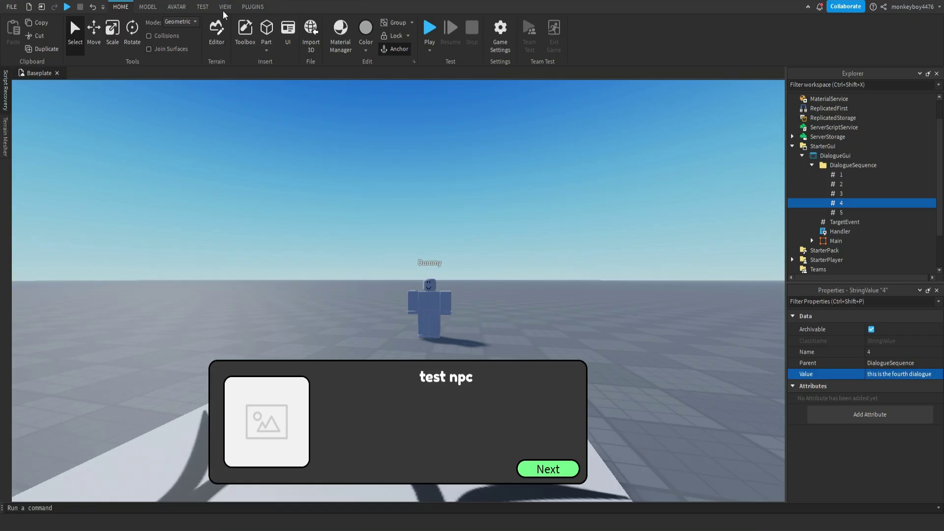
# Step: Playtest the place, advance the NPC dialogue through all five lines, end the conversation and stop the test
pyautogui.click(429, 30)
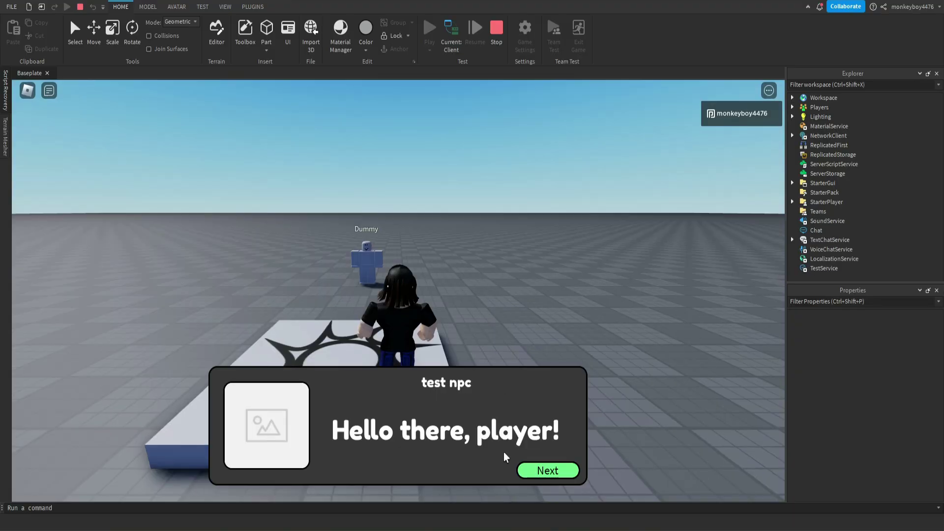
pyautogui.click(545, 473)
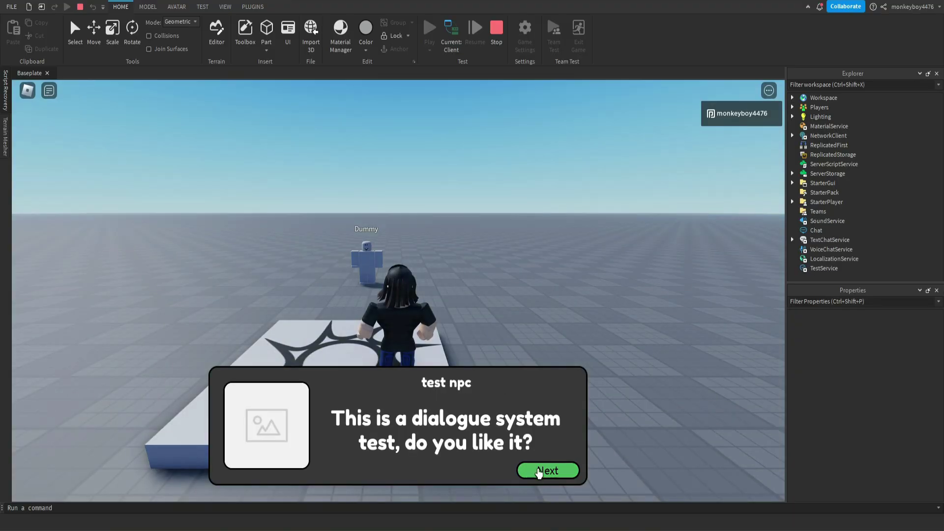
pyautogui.click(539, 473)
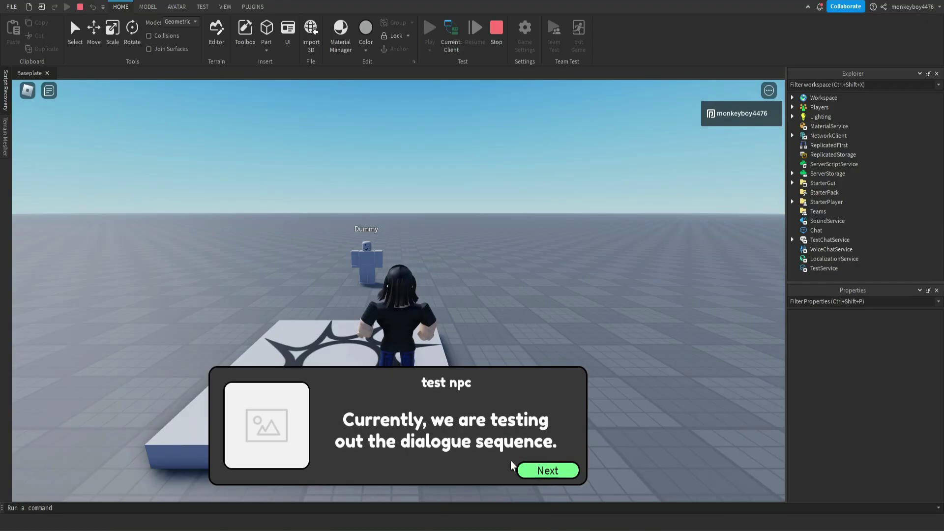
pyautogui.click(551, 473)
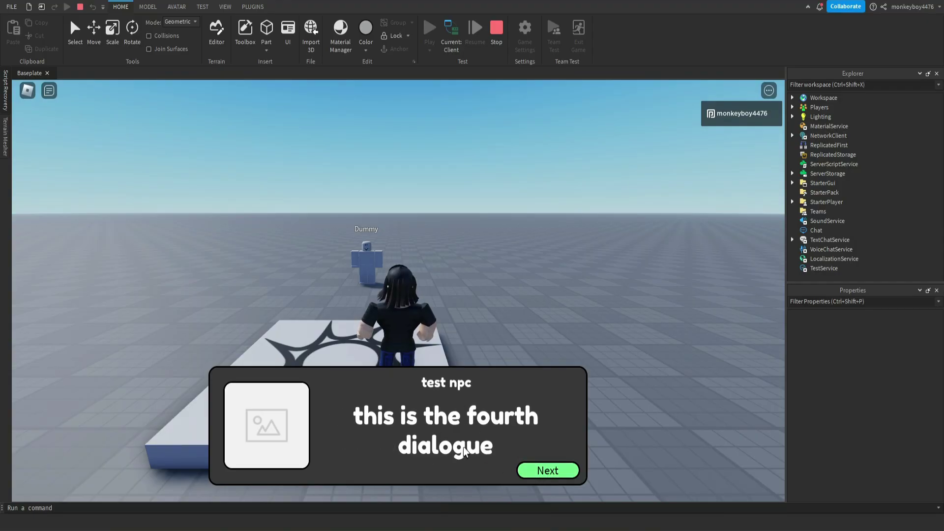
pyautogui.click(543, 469)
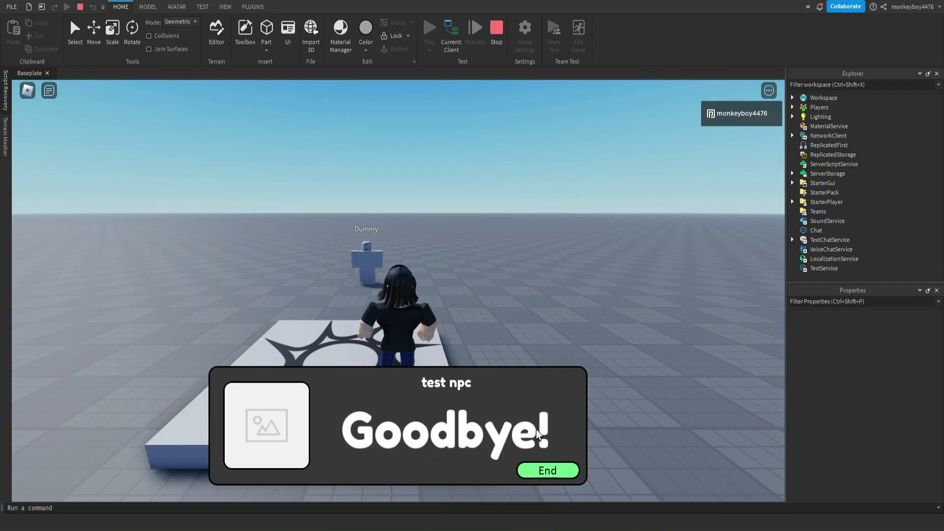
pyautogui.click(548, 471)
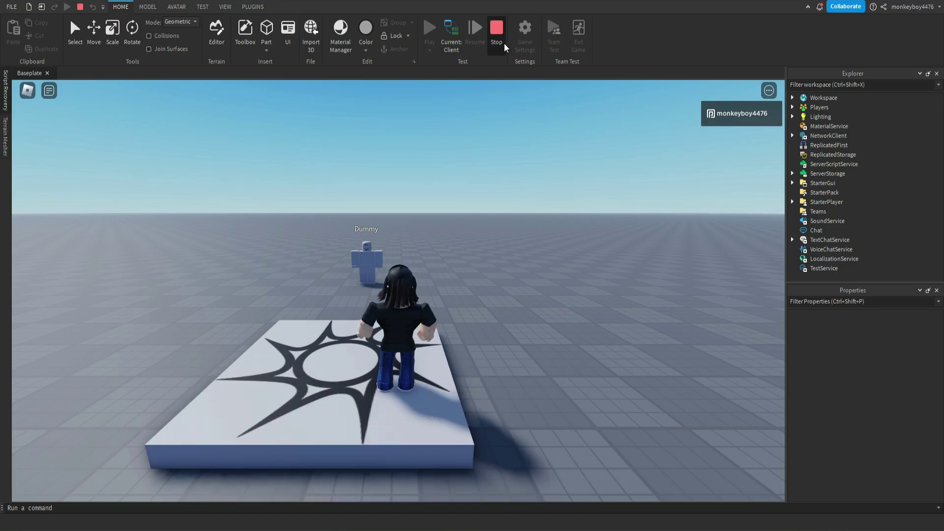
pyautogui.hotkey('shift', 'F5')
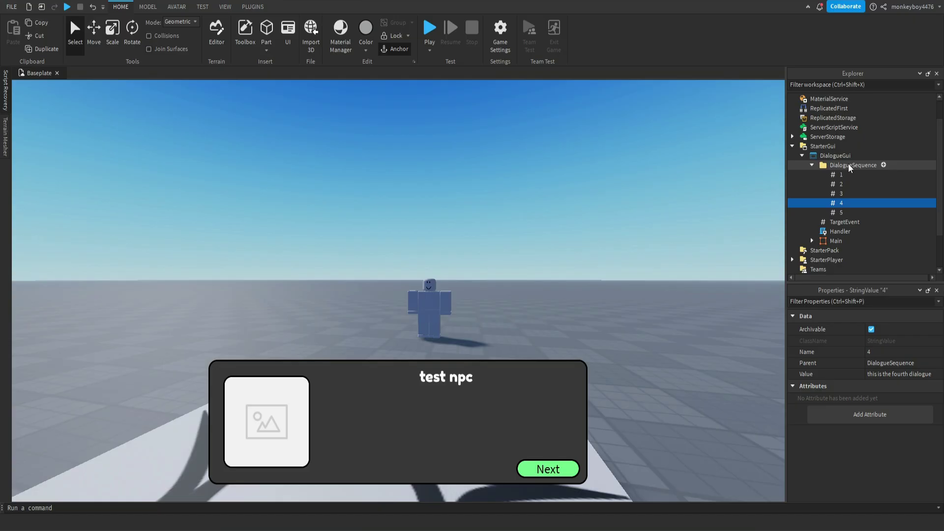
# Step: Delete string value 4 from DialogueSequence and rename string value 5 to 4
pyautogui.click(830, 213)
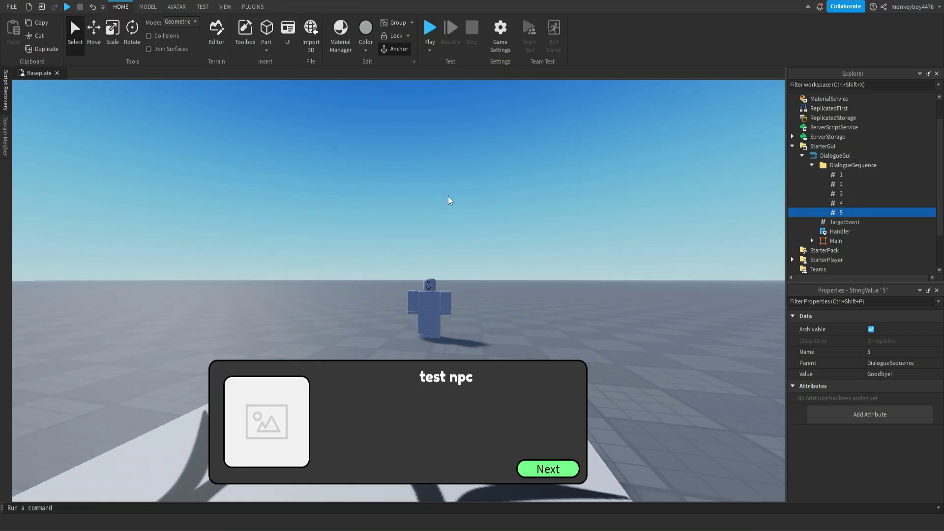
pyautogui.click(831, 202)
pyautogui.press('Delete')
pyautogui.click(840, 203)
pyautogui.click(890, 352)
pyautogui.write('4')
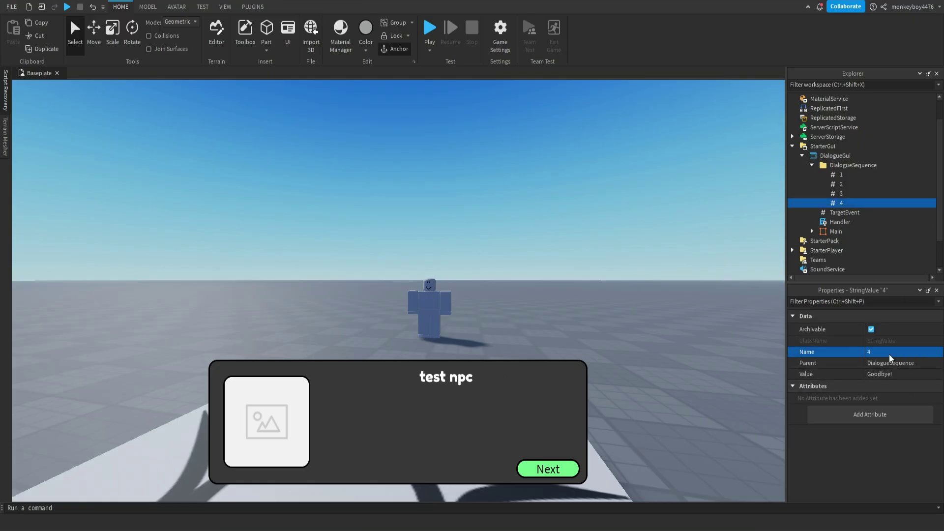
pyautogui.click(509, 237)
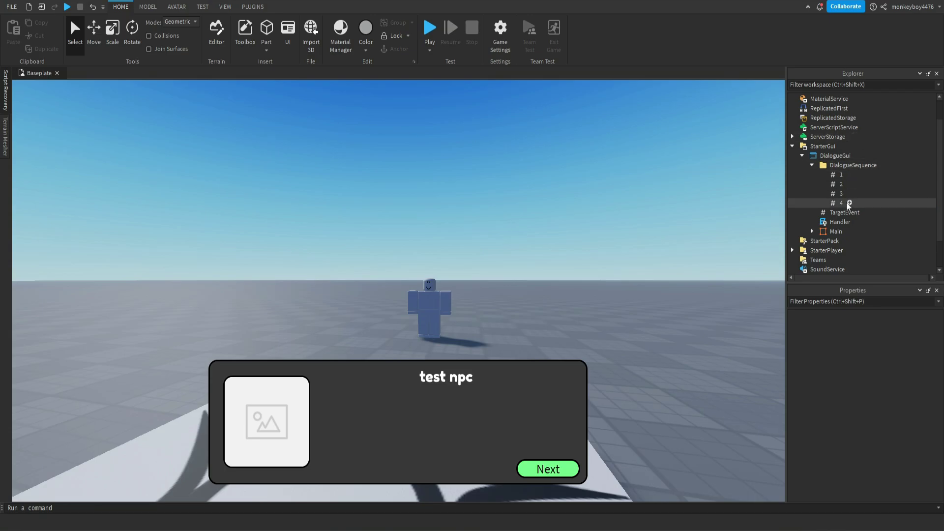
# Step: Playtest the shortened dialogue sequence, advancing through its lines, and stop the test
pyautogui.click(429, 31)
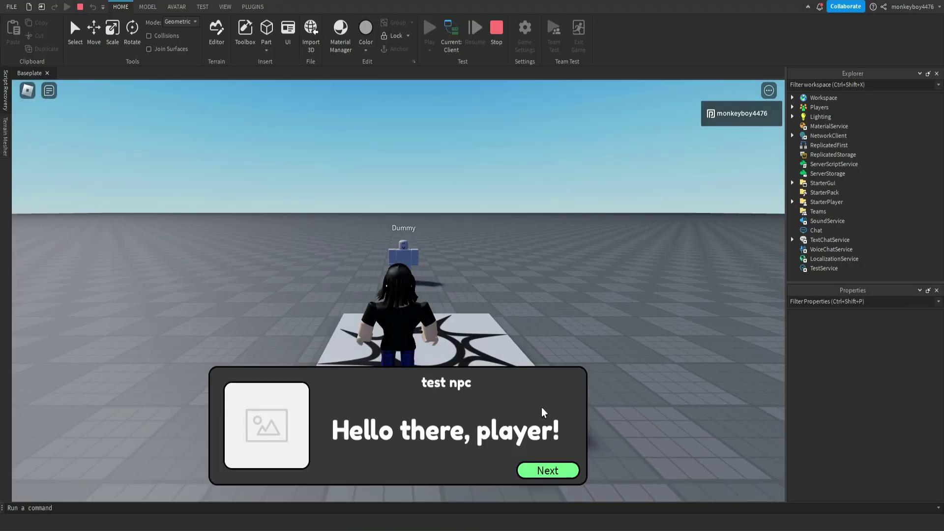
pyautogui.click(547, 470)
pyautogui.click(547, 471)
pyautogui.click(547, 470)
pyautogui.hotkey('shift', 'F5')
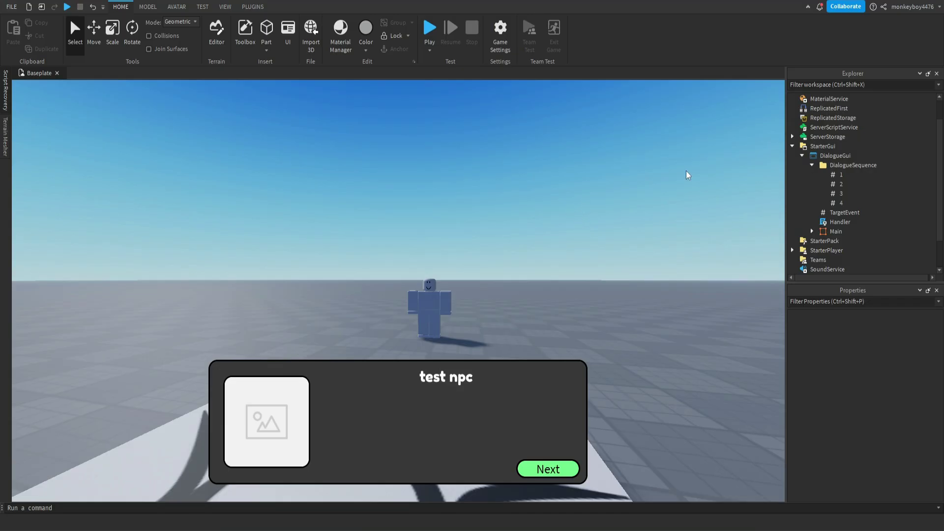
# Step: Expand DialogueGui's DialogueSequence folder again and examine the Name and Value properties of string values 1 through 4
pyautogui.click(802, 155)
pyautogui.click(802, 182)
pyautogui.click(843, 201)
pyautogui.click(812, 192)
pyautogui.click(841, 202)
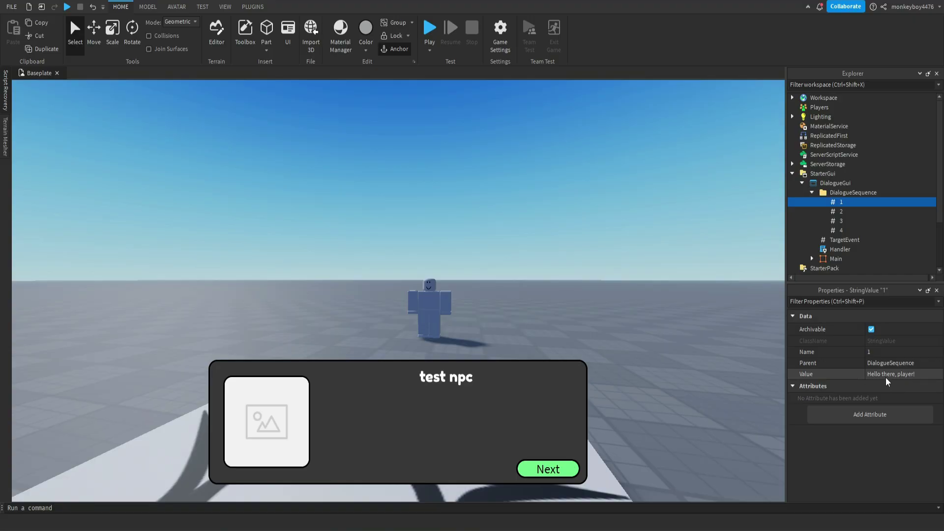
pyautogui.click(841, 211)
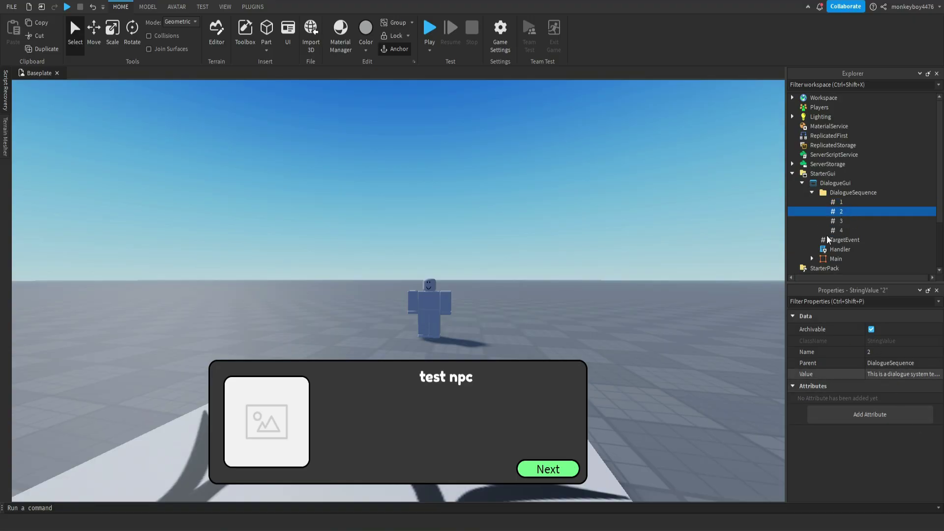
pyautogui.click(837, 221)
pyautogui.click(836, 230)
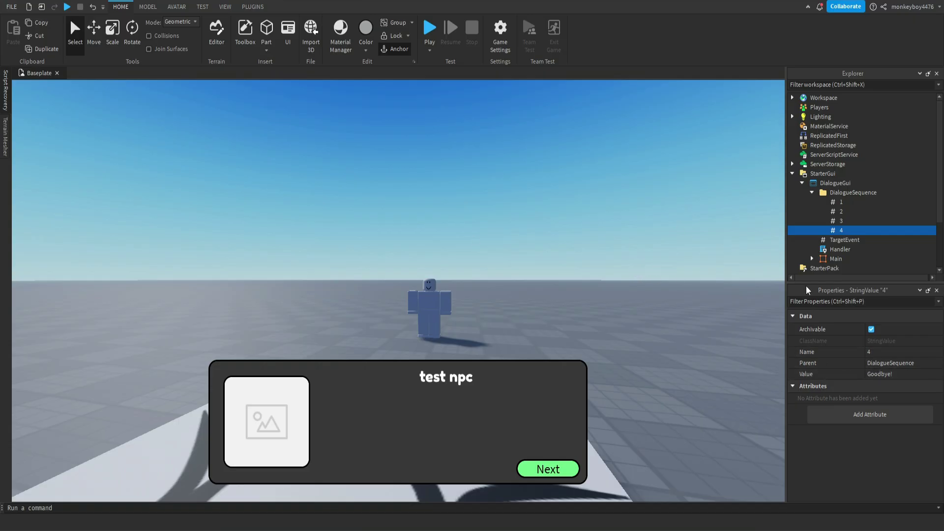
pyautogui.click(843, 221)
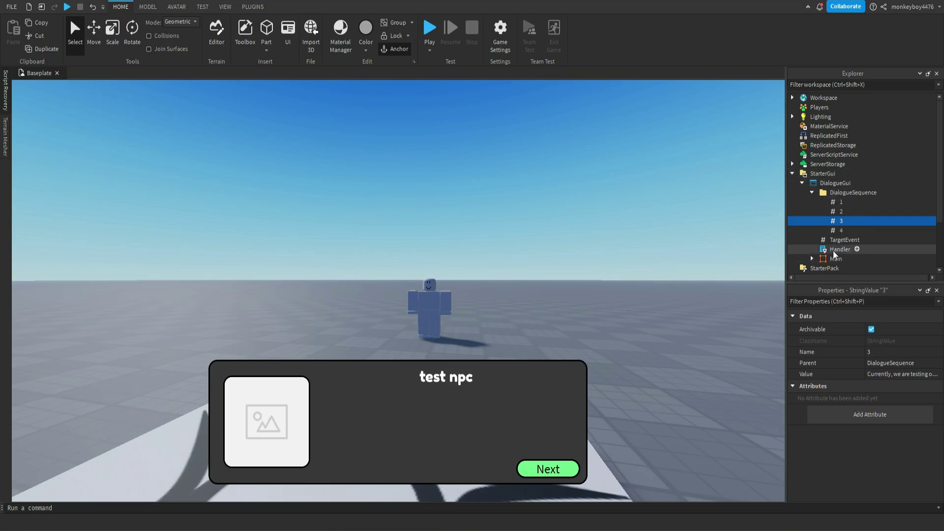
# Step: Collapse the DialogueSequence folder and move DialogueGui from StarterGui into ReplicatedStorage
pyautogui.click(814, 195)
pyautogui.click(812, 193)
pyautogui.click(803, 190)
pyautogui.click(813, 191)
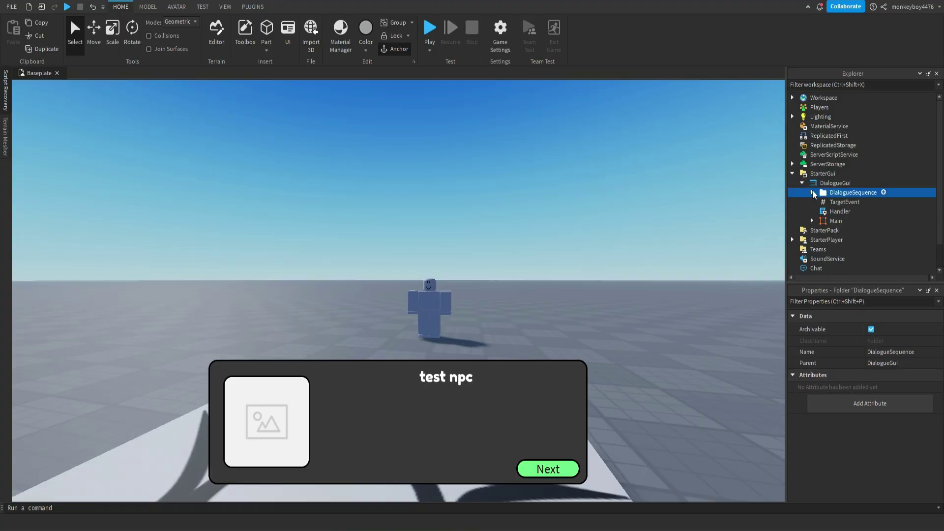
pyautogui.moveTo(821, 185); pyautogui.dragTo(837, 143)
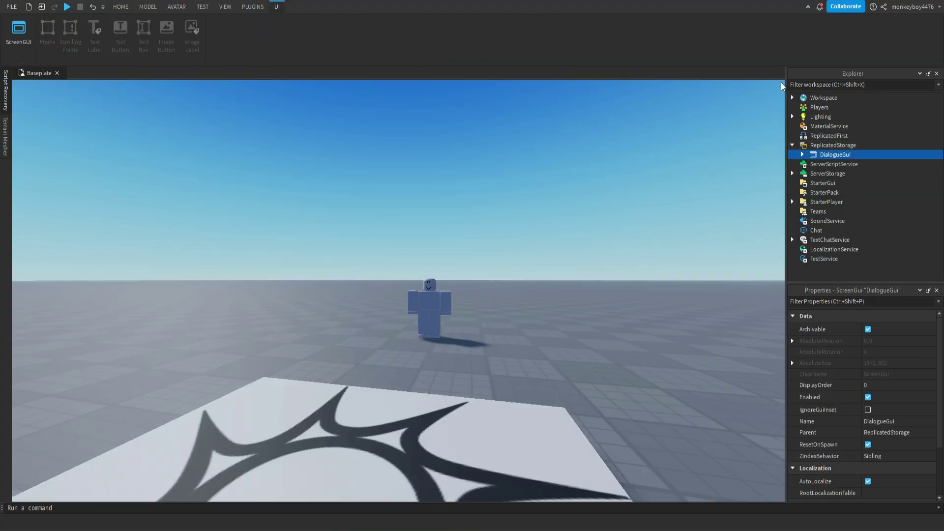
# Step: Expand the Dummy model in Workspace and inspect the Attachment with its ProximityPrompt inside HumanoidRootPart
pyautogui.click(792, 97)
pyautogui.doubleClick(829, 135)
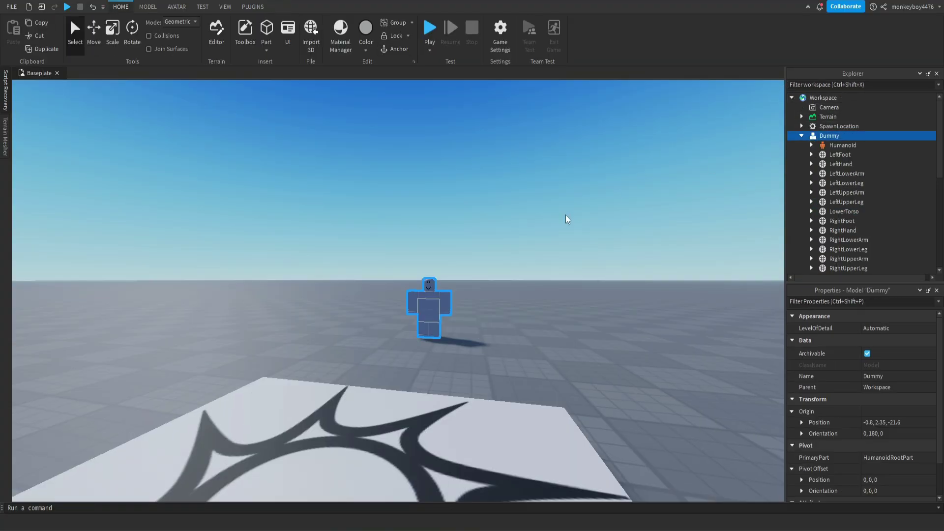
pyautogui.scroll(-5, 835, 162)
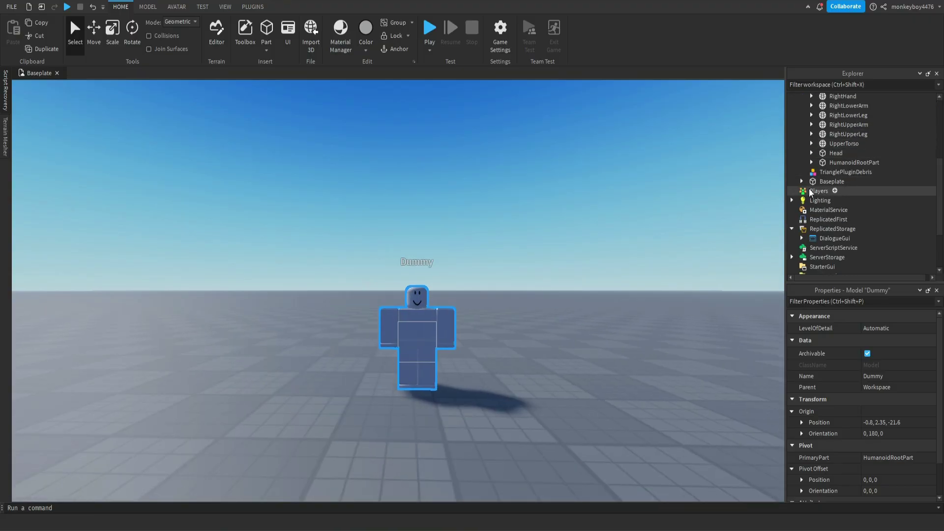
pyautogui.click(811, 162)
pyautogui.doubleClick(853, 171)
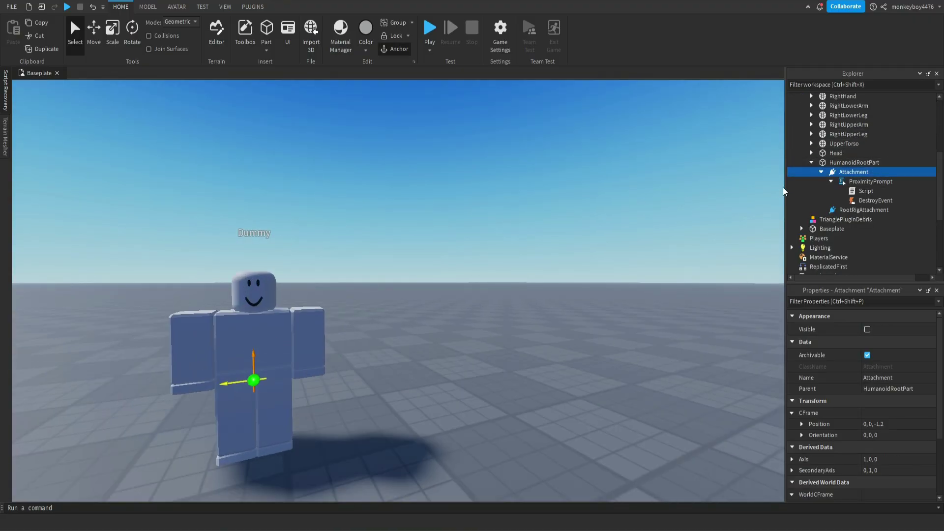
pyautogui.moveTo(464, 227); pyautogui.dragTo(461, 223, button='right')
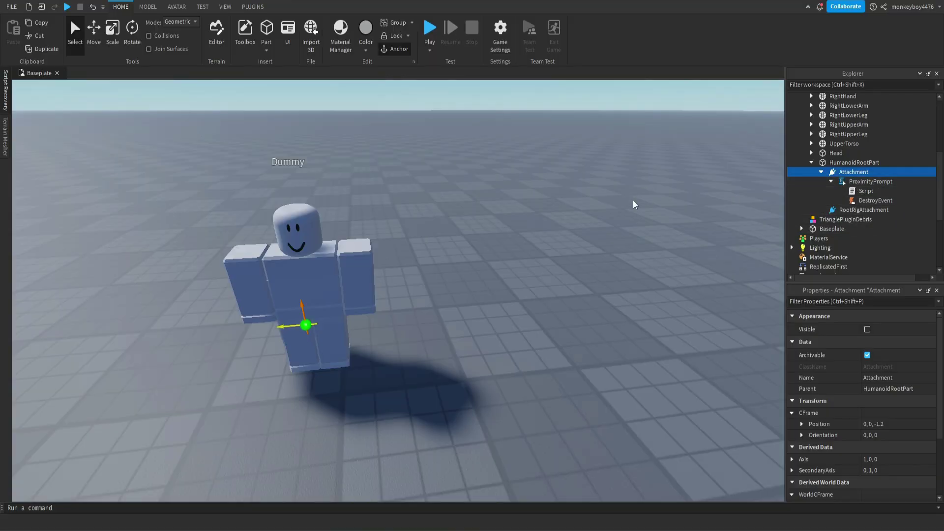
pyautogui.moveTo(490, 147); pyautogui.dragTo(513, 152, button='right')
# Step: Open the Script inside the Dummy's ProximityPrompt and highlight all of its code for review
pyautogui.doubleClick(866, 191)
pyautogui.hotkey('ctrl', 'a')
pyautogui.click(411, 270)
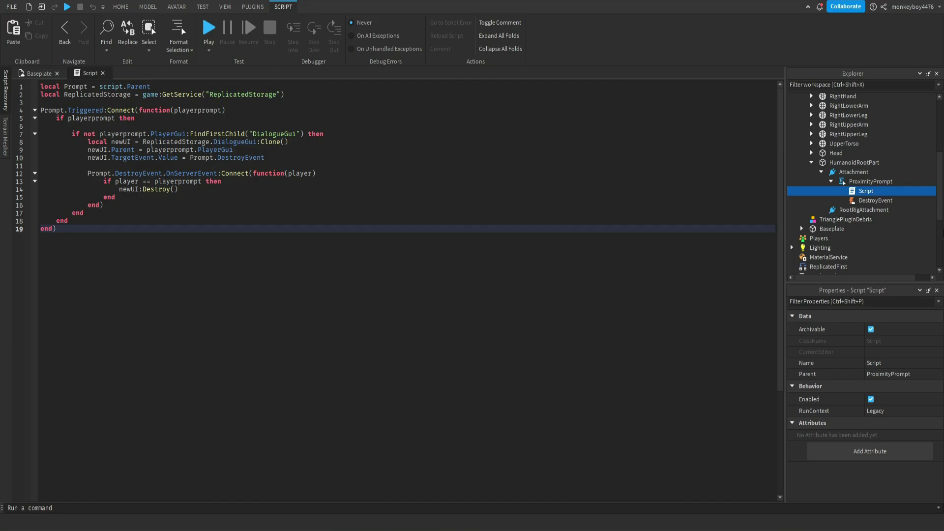
# Step: Select DialogueGui in ReplicatedStorage and examine the script's Prompt and ReplicatedStorage variable declarations
pyautogui.scroll(5, 860, 212)
pyautogui.scroll(-9, 856, 210)
pyautogui.click(835, 176)
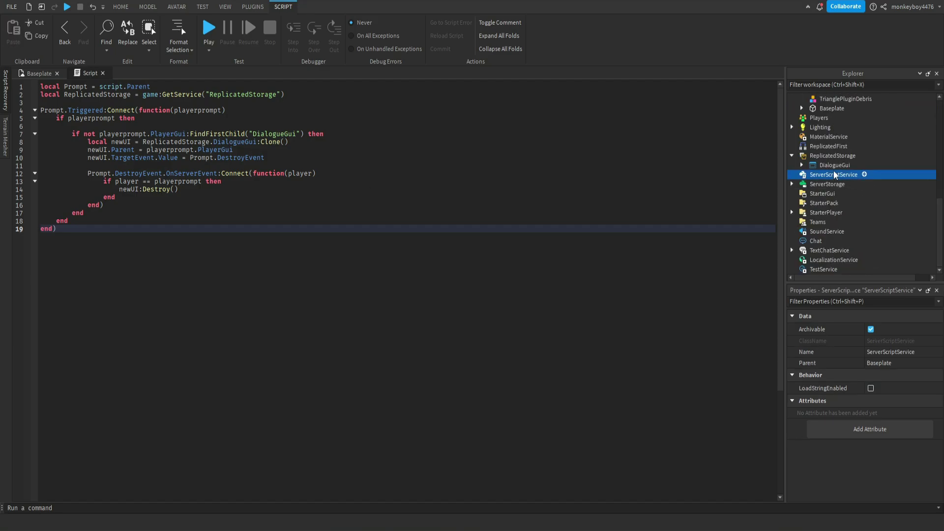
pyautogui.click(831, 166)
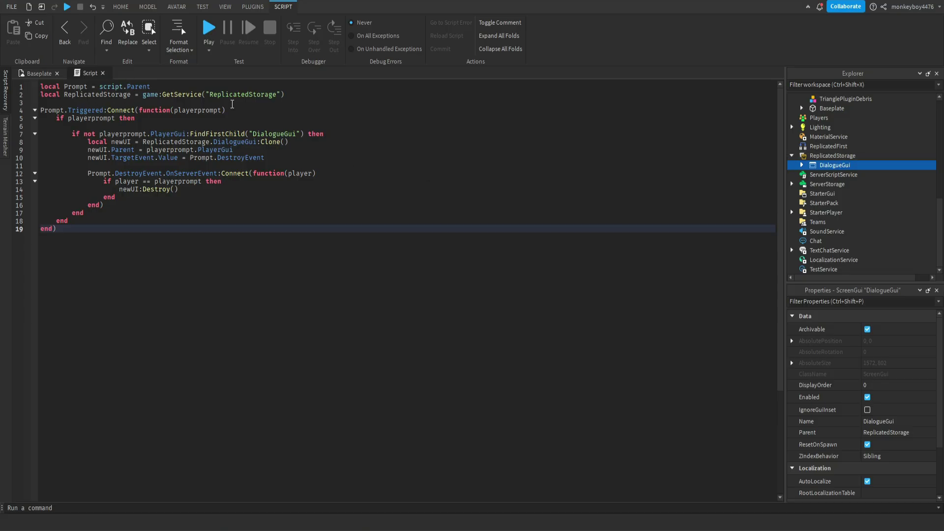
pyautogui.doubleClick(107, 88)
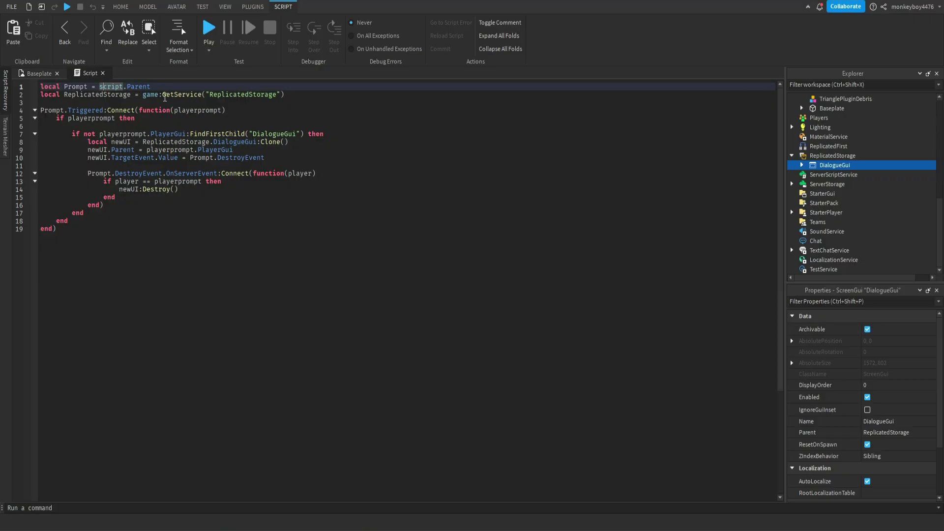
pyautogui.doubleClick(114, 95)
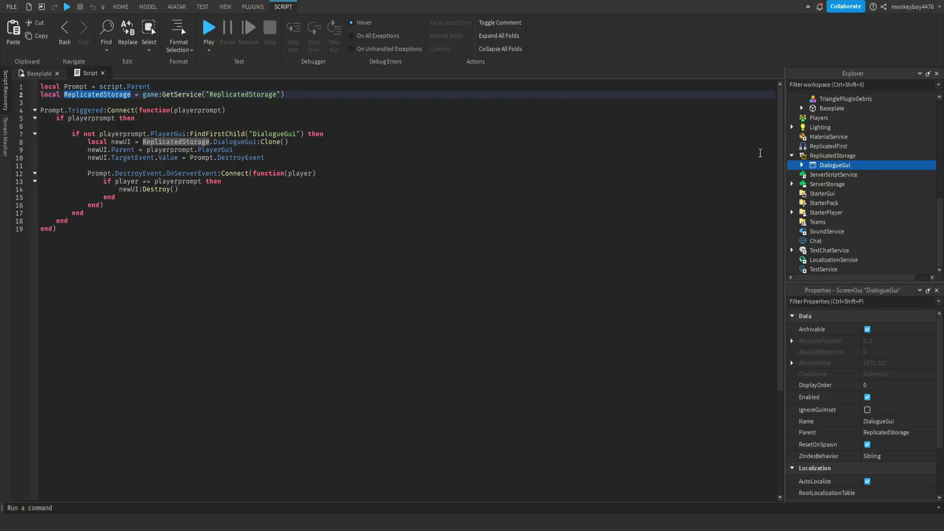
# Step: Try inserting a NameOfFolder level between ReplicatedStorage and DialogueGui in the script's newUI clone line
pyautogui.click(212, 142)
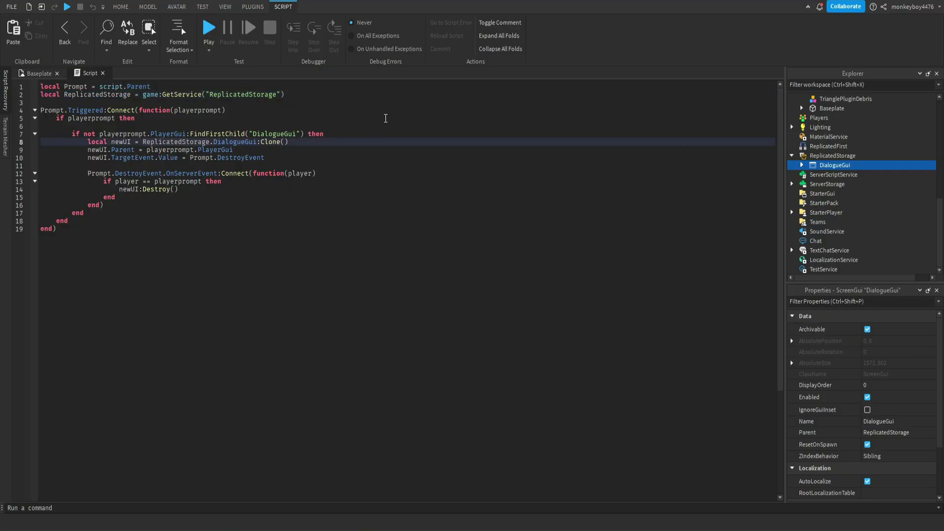
pyautogui.write('.NameOfFolder')
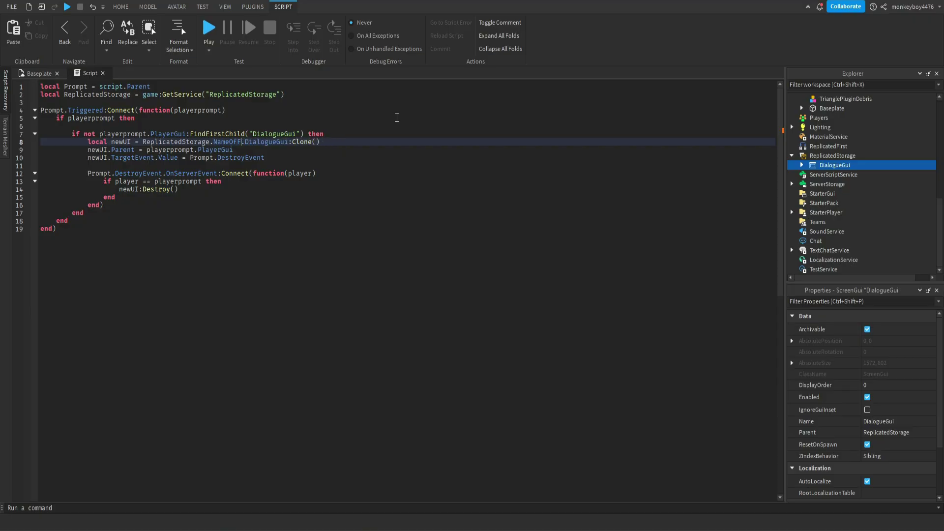
pyautogui.press('BackSpace')
pyautogui.press('BackSpace')
pyautogui.press('BackSpace')
pyautogui.press('BackSpace')
pyautogui.press('BackSpace')
pyautogui.press('BackSpace')
pyautogui.press('BackSpace')
pyautogui.press('BackSpace')
pyautogui.press('BackSpace')
pyautogui.press('BackSpace')
pyautogui.press('BackSpace')
pyautogui.press('BackSpace')
pyautogui.press('BackSpace')
# Step: Close the prompt script, expand DialogueGui in ReplicatedStorage, and look inside its DialogueSequence folder
pyautogui.moveTo(444, 419); pyautogui.dragTo(133, 86)
pyautogui.click(102, 73)
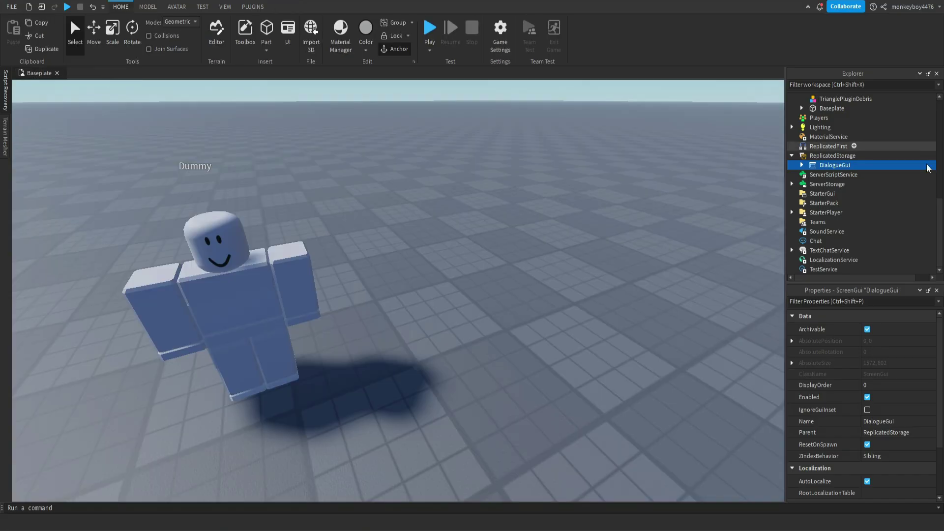
pyautogui.scroll(3, 835, 232)
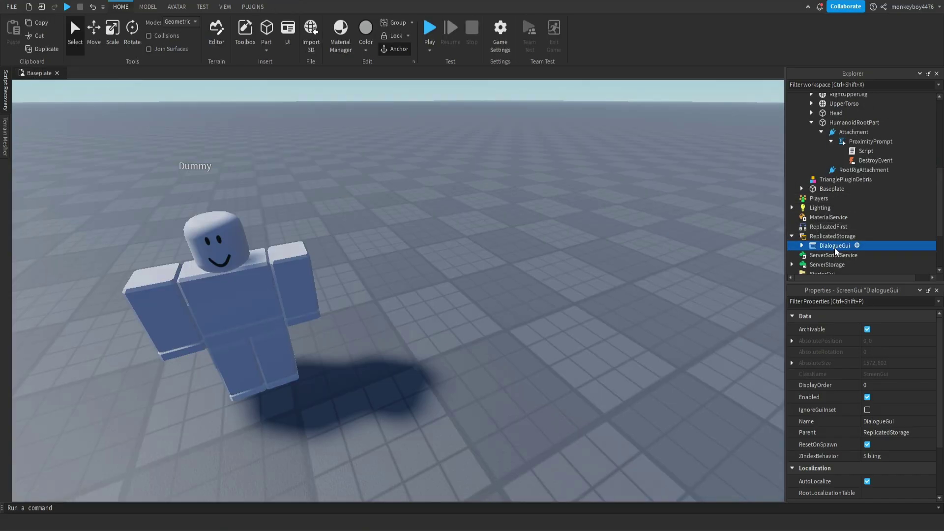
pyautogui.doubleClick(831, 247)
pyautogui.scroll(-4, 829, 206)
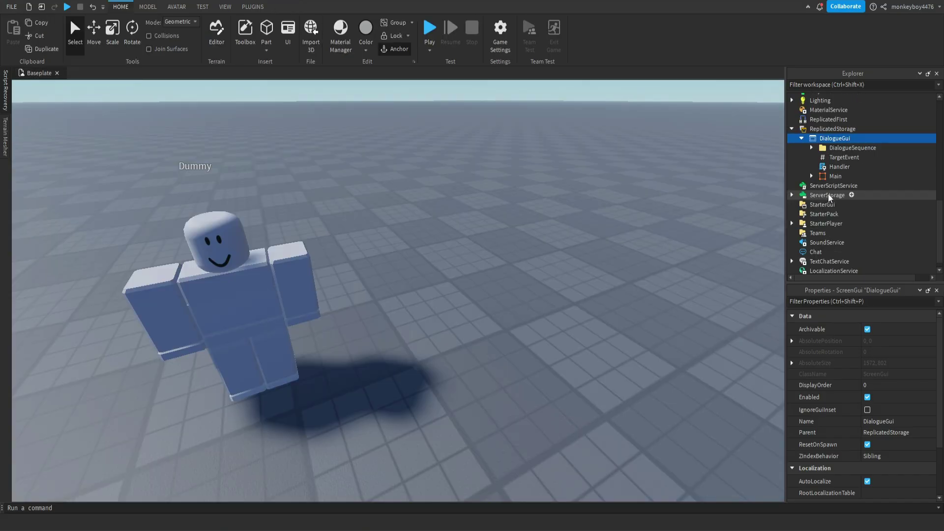
pyautogui.click(812, 148)
pyautogui.click(812, 147)
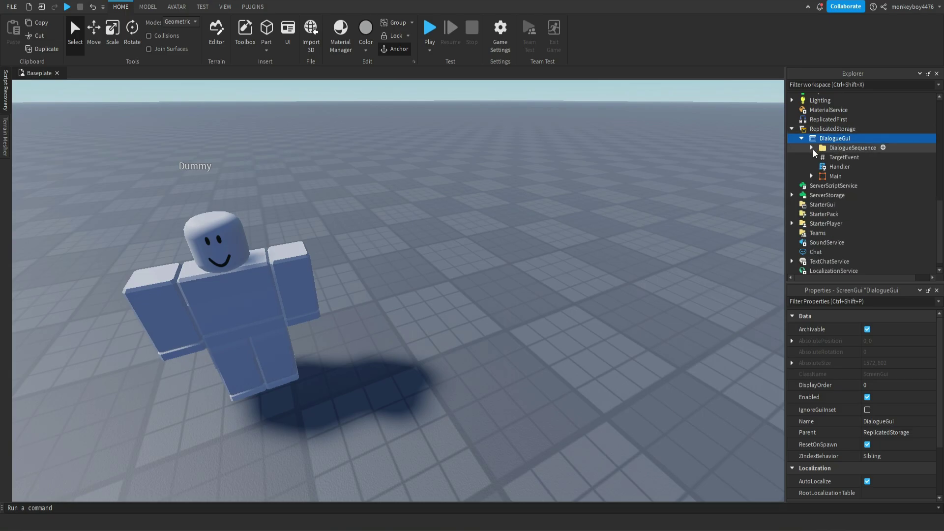
# Step: Expand DialogueGui's Main frame to view its child elements, collapse DialogueGui, and clear the selection
pyautogui.click(836, 176)
pyautogui.click(812, 176)
pyautogui.click(812, 142)
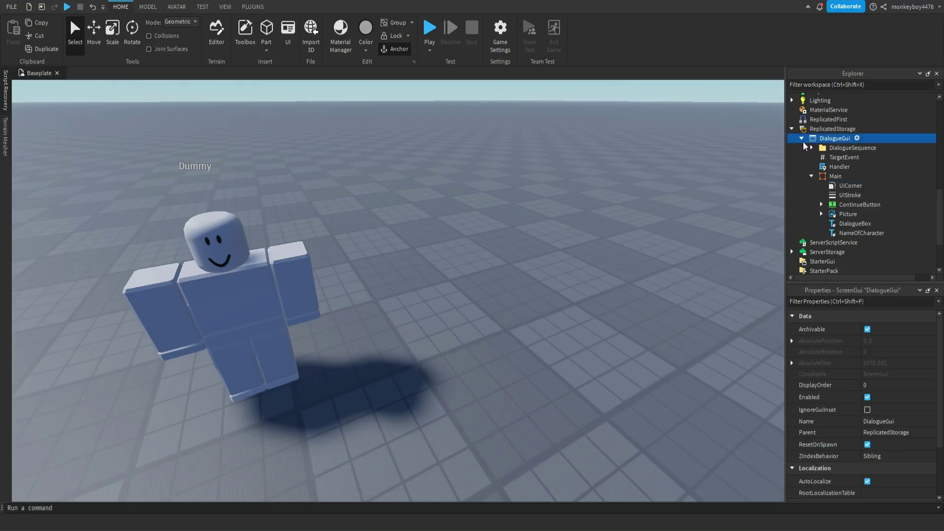
pyautogui.click(802, 138)
pyautogui.click(670, 194)
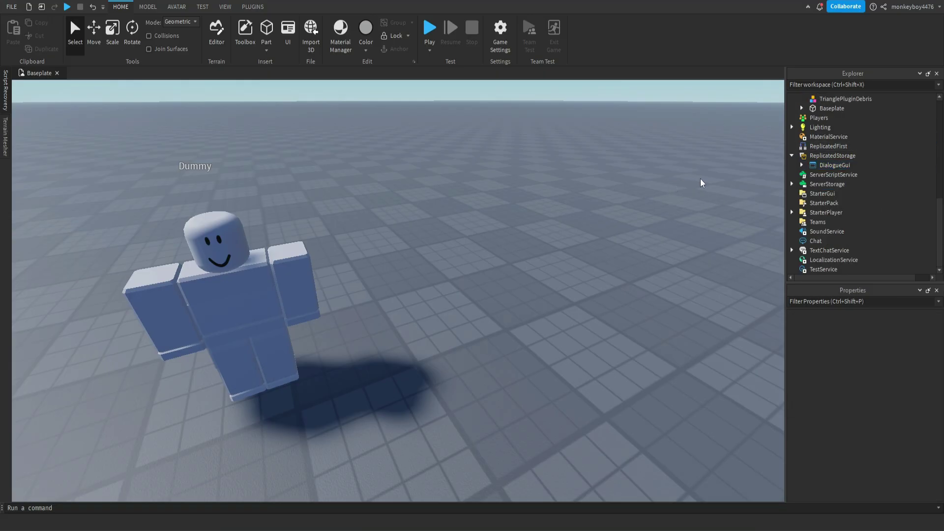